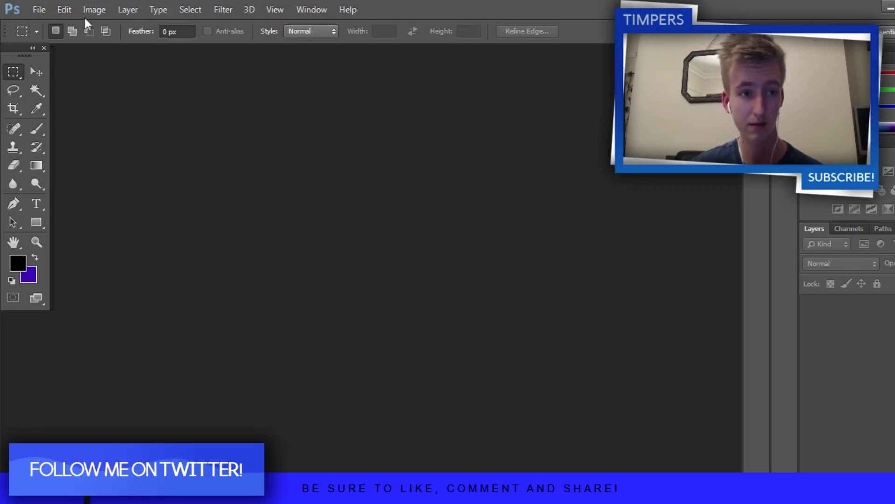
Start a new document from the File menu.
left_click(37, 14)
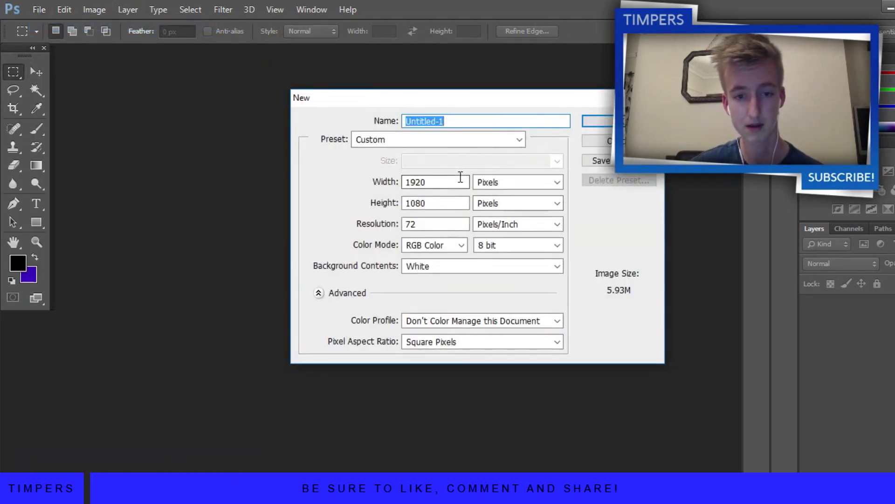
Create the 1920×1080 document and add a new layer filled solid black, ready to transform.
key("Return")
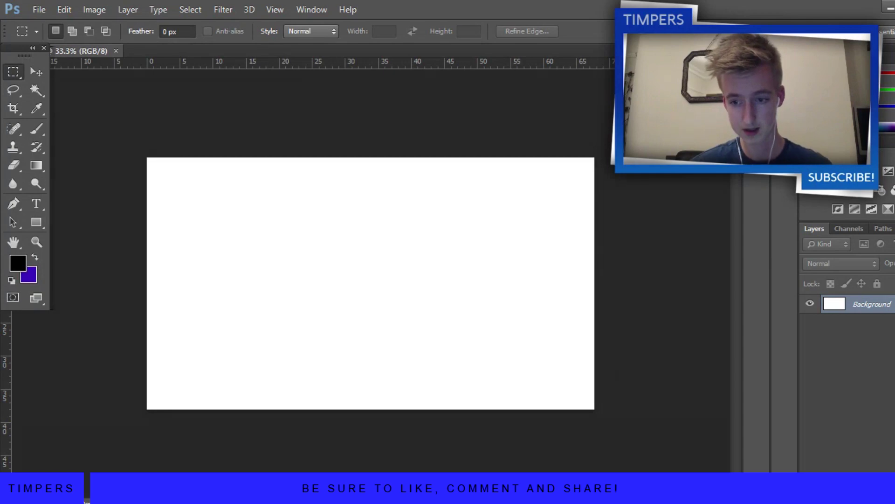
key("ctrl+shift+alt+n")
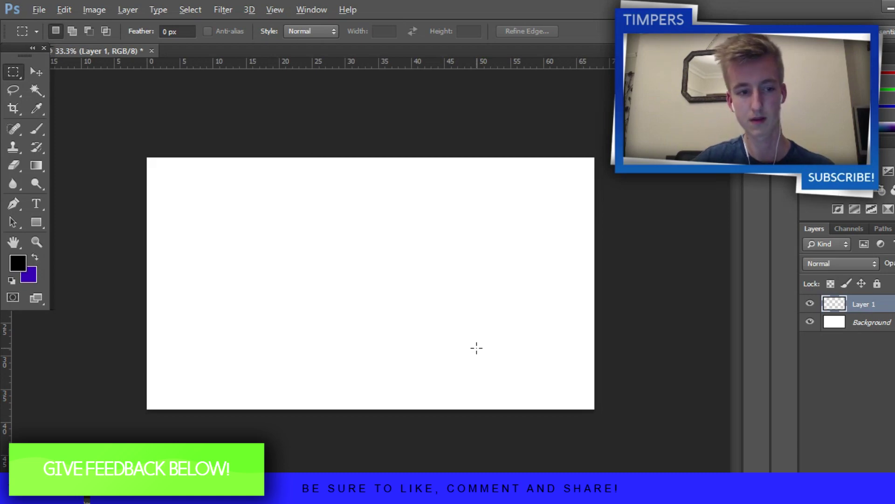
key("alt+BackSpace")
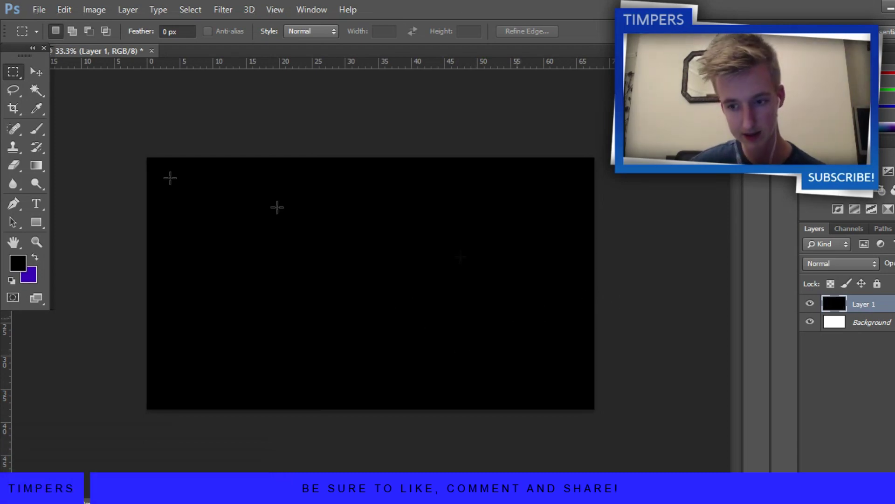
left_click(38, 72)
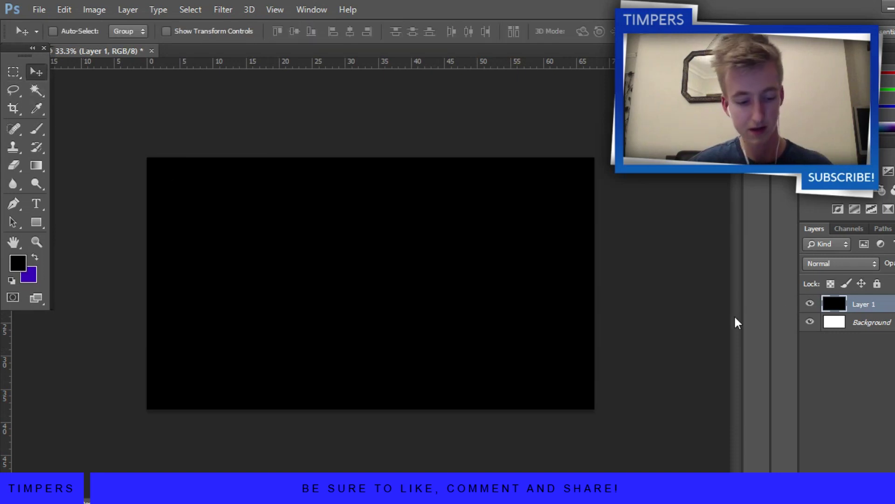
key("ctrl+t")
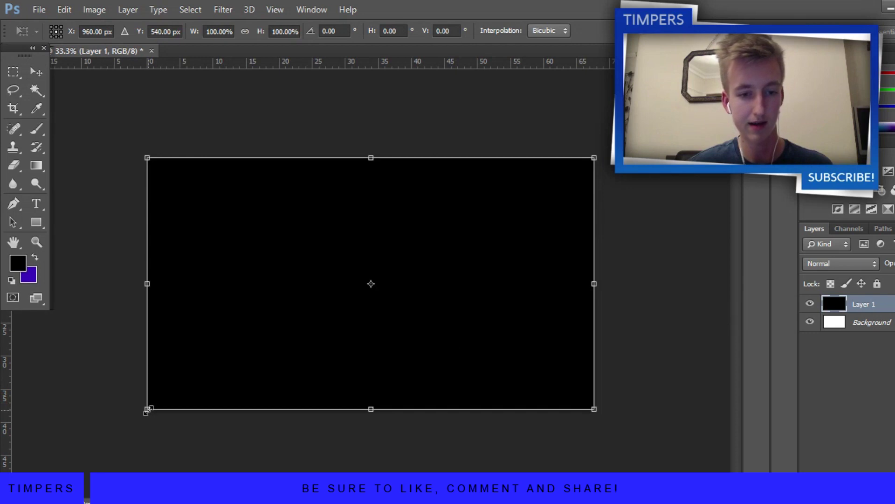
Scale the black layer to about 47%, centre it on the canvas and select its area.
left_click_drag(149, 408, 370, 303)
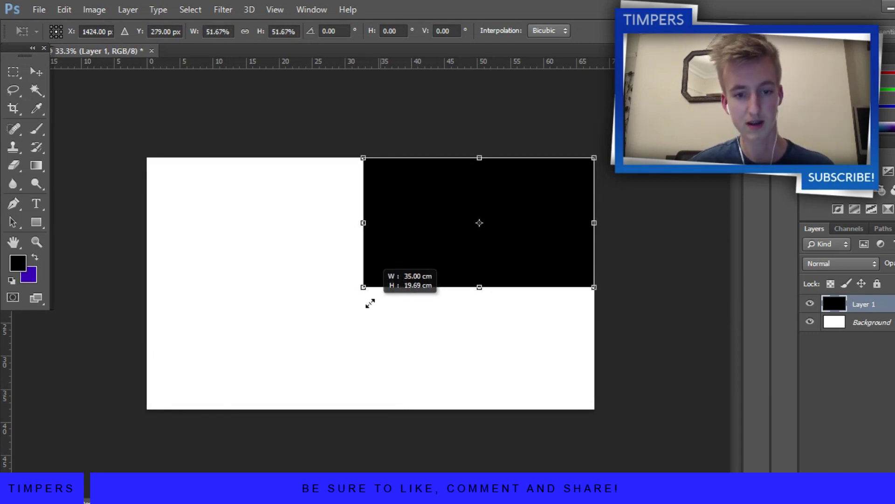
left_click_drag(370, 303, 343, 312)
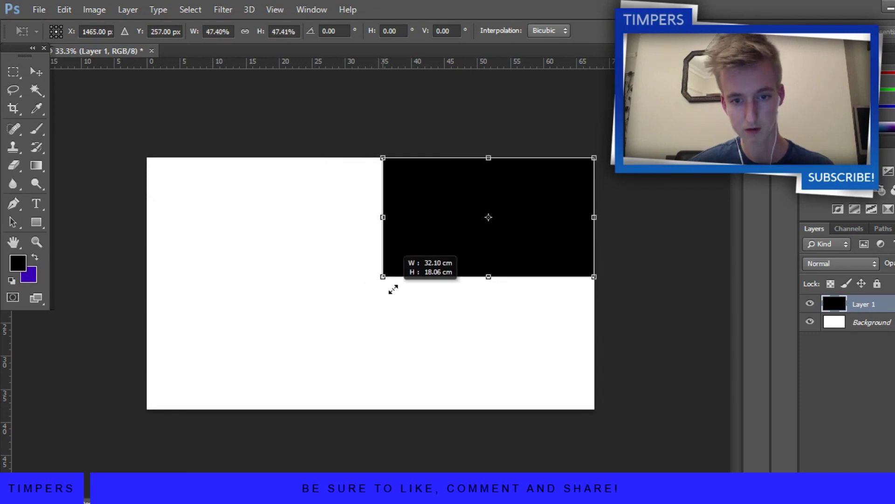
mouse_move(343, 312)
left_mouse_down()
mouse_move(391, 283)
mouse_move(338, 285)
mouse_move(304, 325)
left_mouse_up()
key("Return")
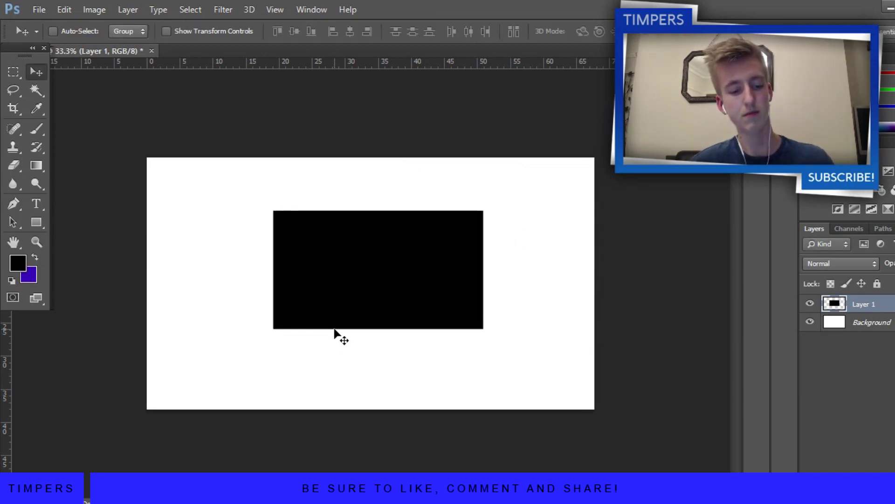
key("ctrl+plus")
key("ctrl+plus")
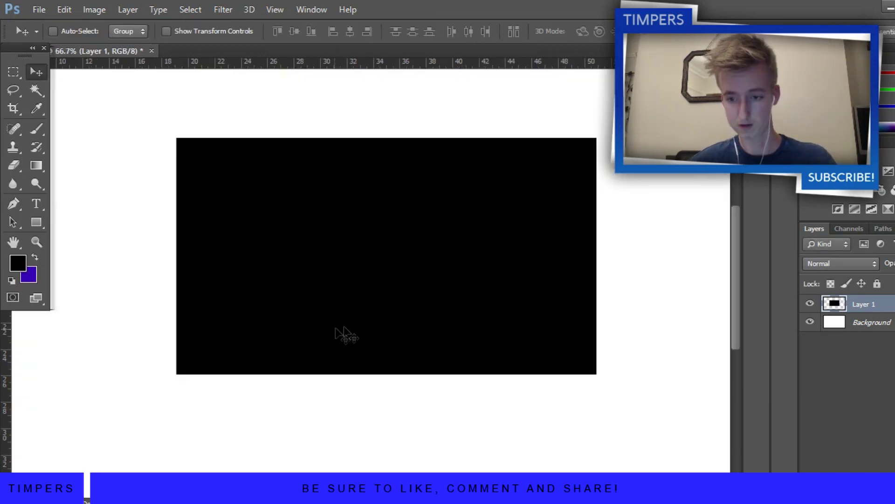
left_click(834, 306, "ctrl")
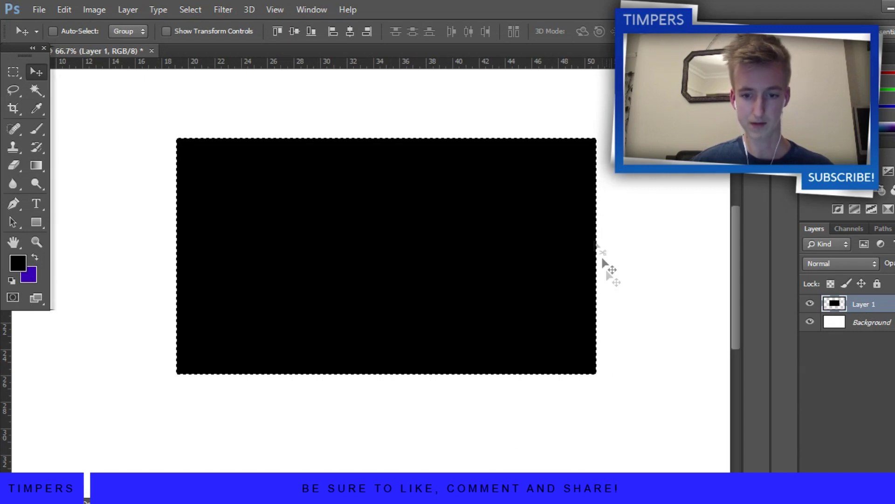
Contract the selection by 15 px and delete the inside, leaving a thin black frame.
left_click(216, 10)
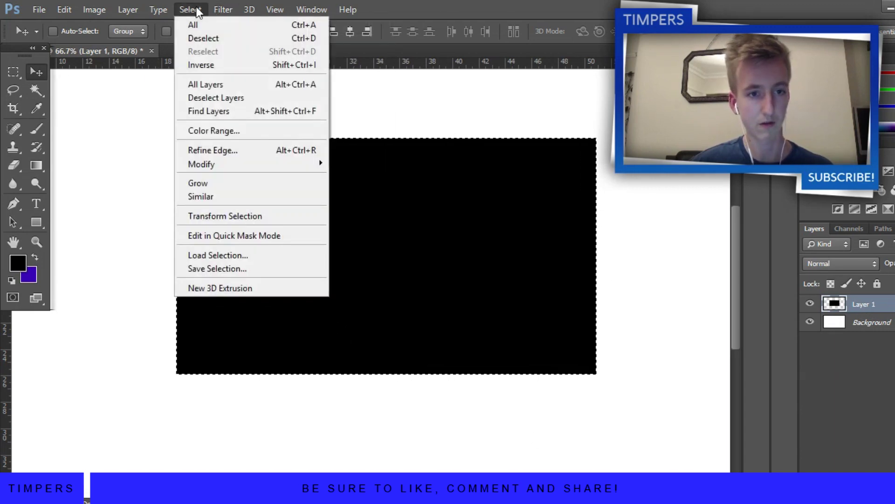
mouse_move(202, 164)
left_click(383, 203)
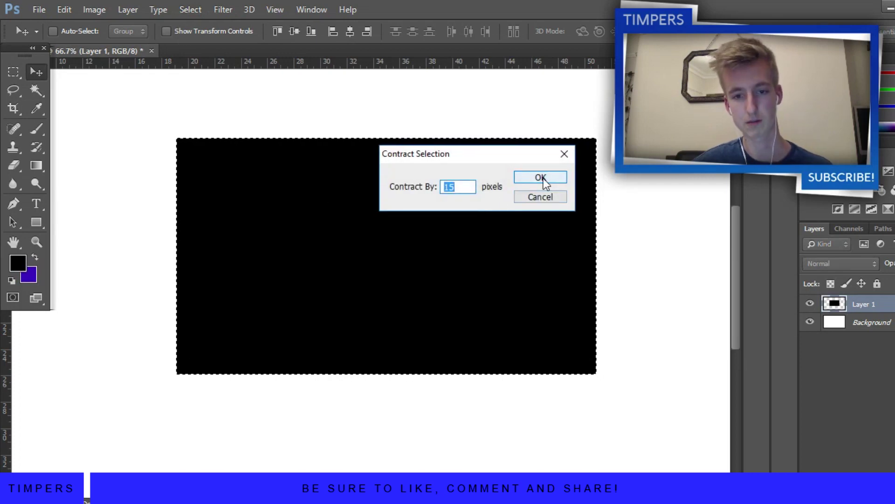
left_click(543, 179)
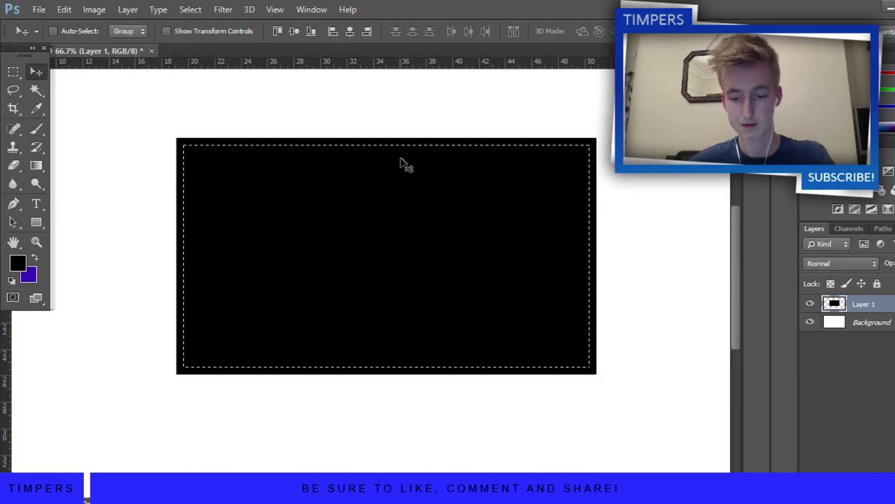
key("Delete")
key("ctrl+d")
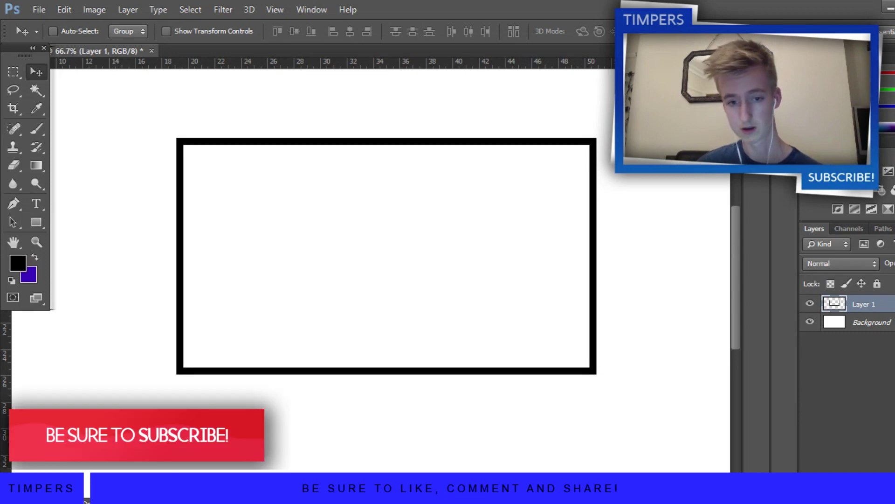
Enable a Gradient Overlay on the frame and set the left stop to blue 0859c7.
double_click(883, 305)
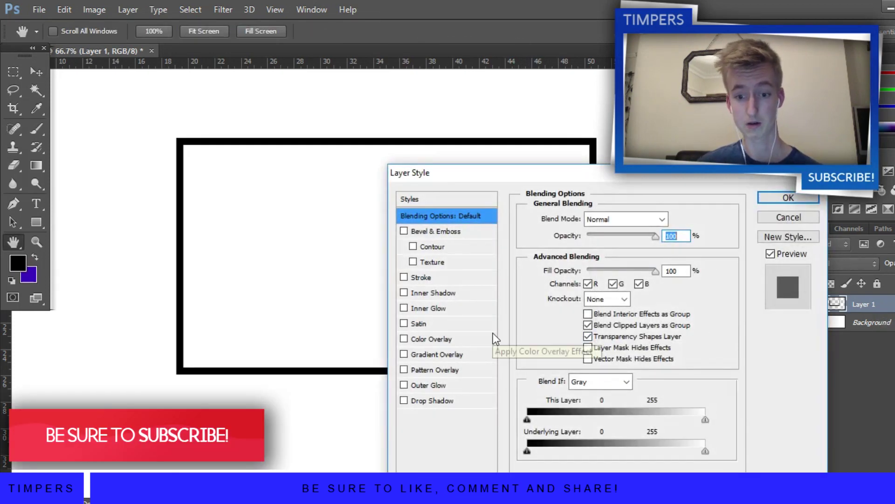
left_click(406, 356)
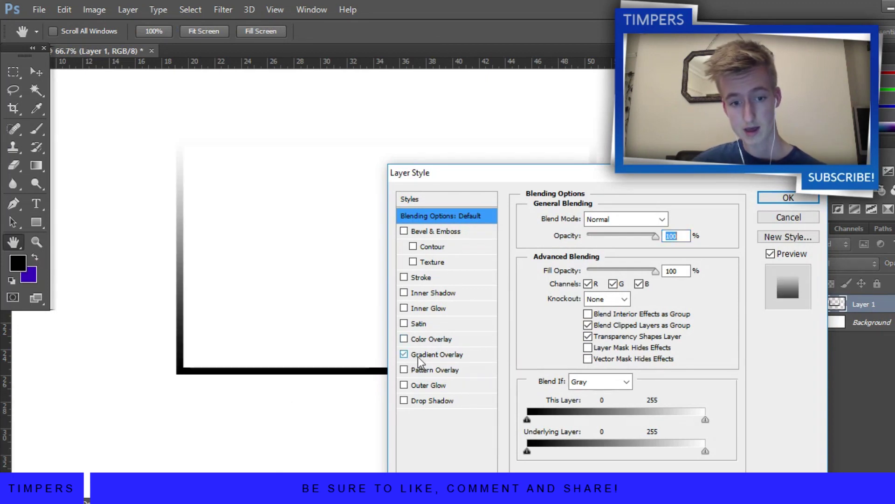
left_click(427, 355)
left_click(587, 253)
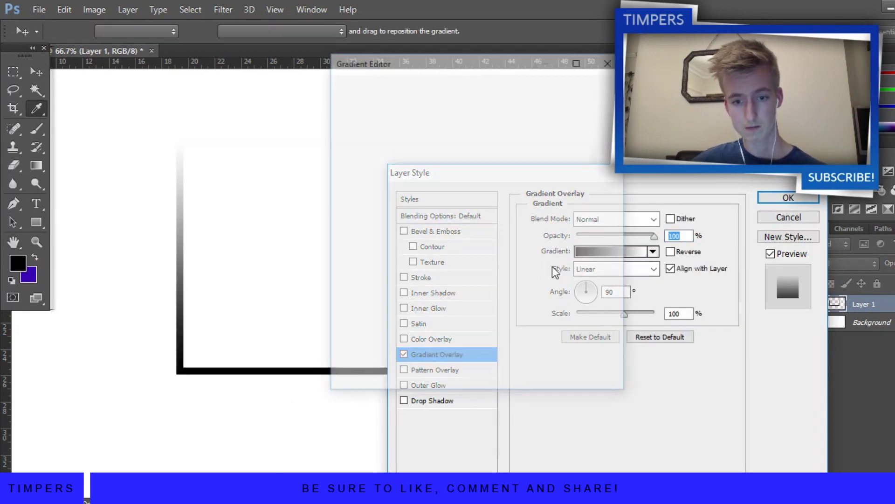
double_click(347, 301)
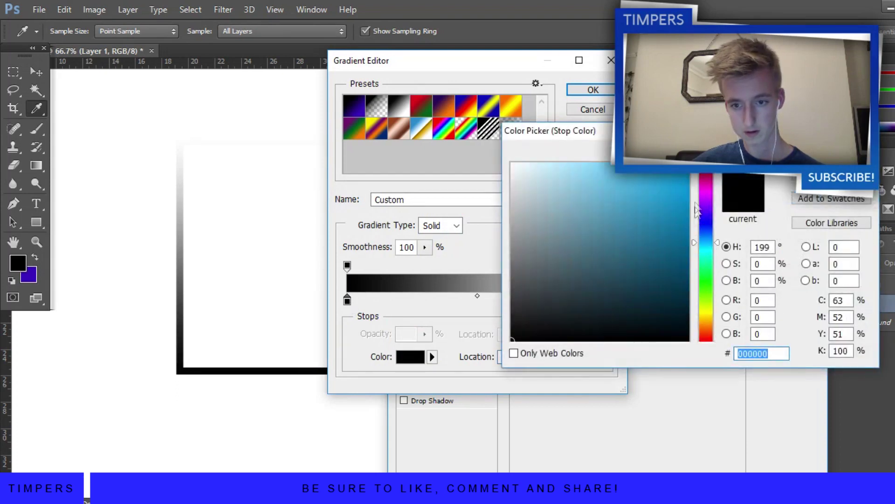
left_click_drag(706, 241, 679, 194)
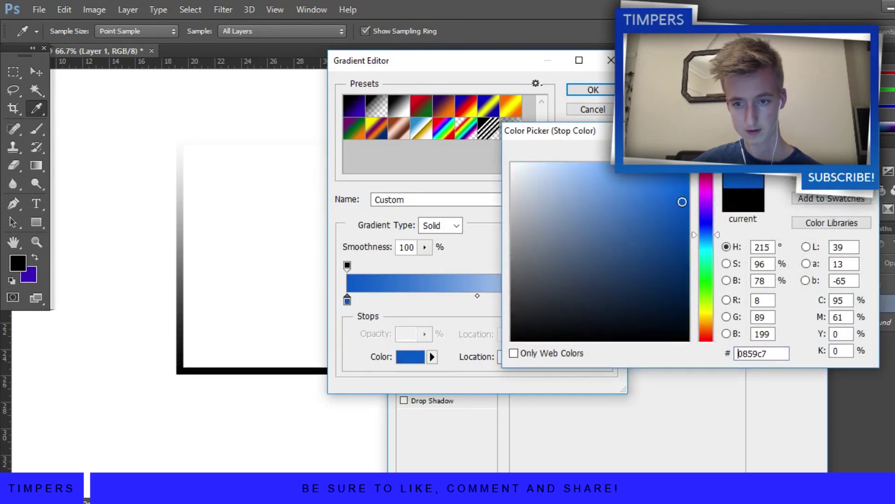
key("Return")
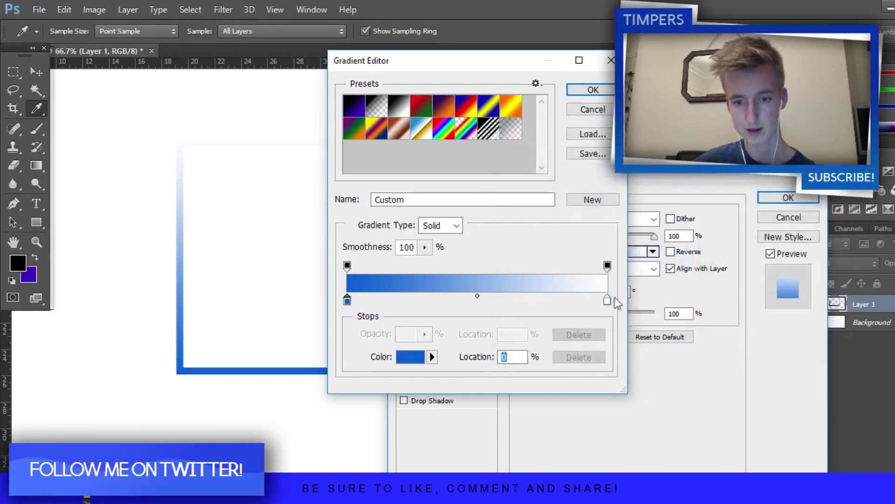
Set the right gradient stop to saturated blue 0a1fe9 and confirm the blue gradient.
left_click(608, 300)
double_click(609, 299)
left_click(706, 224)
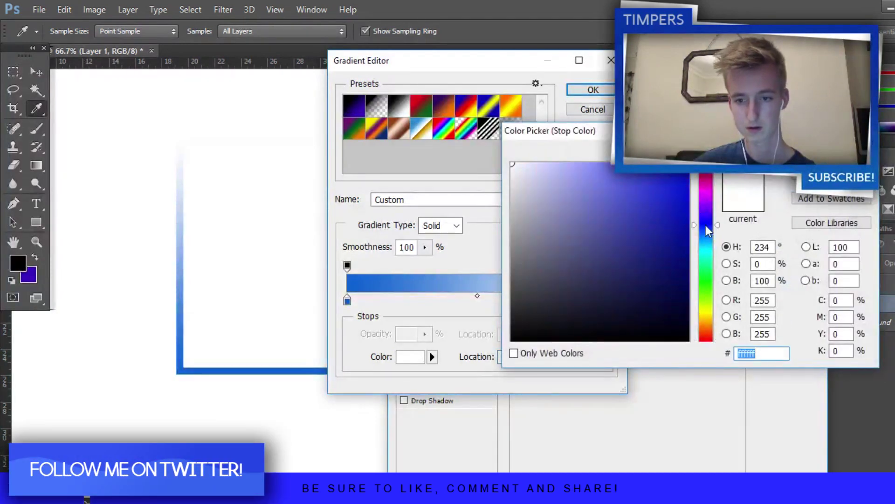
left_click_drag(677, 183, 681, 178)
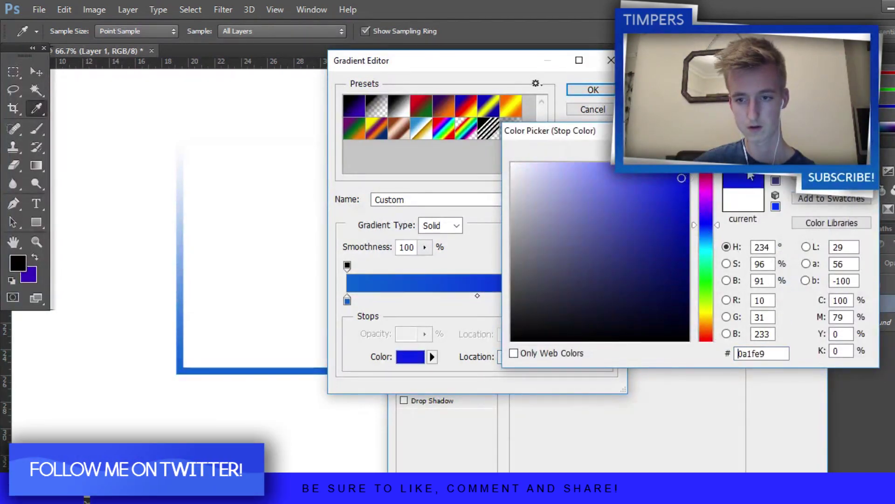
key("Return")
left_click(593, 89)
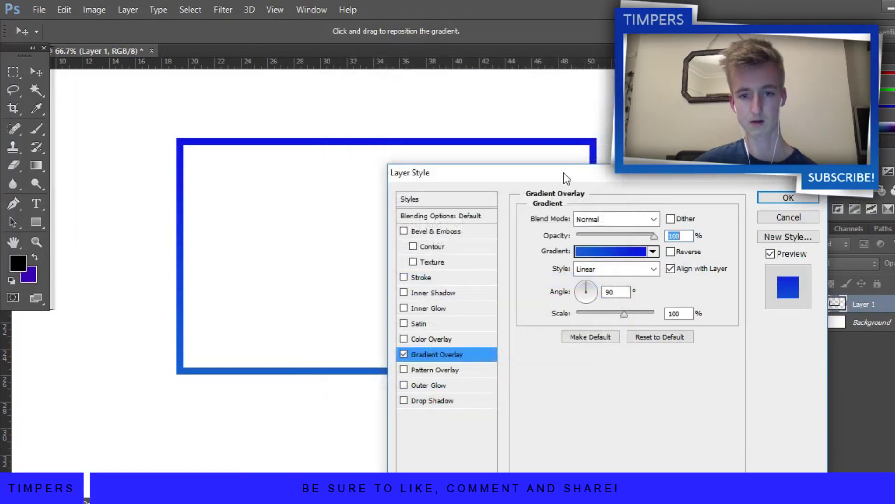
key("Return")
left_click_drag(720, 163, 534, 115)
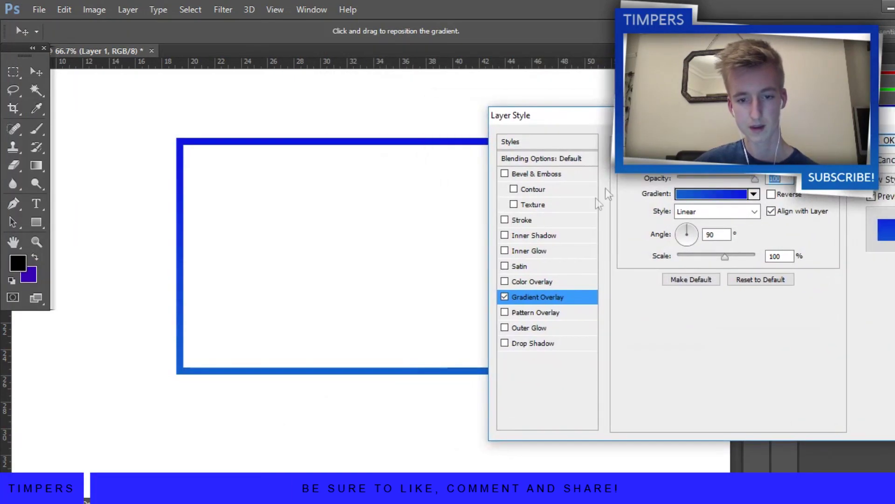
Enable Inner Glow on the frame with a different blend mode and lower opacity.
left_click(505, 250)
left_click(715, 178)
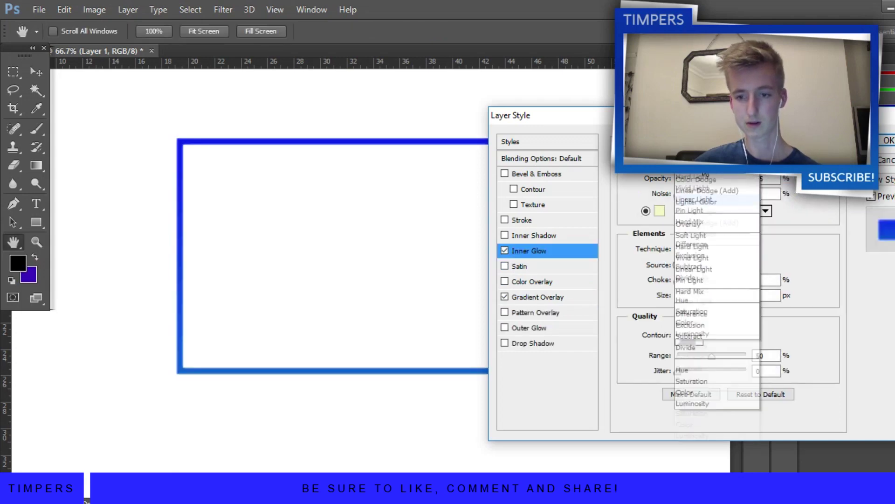
left_click(713, 344)
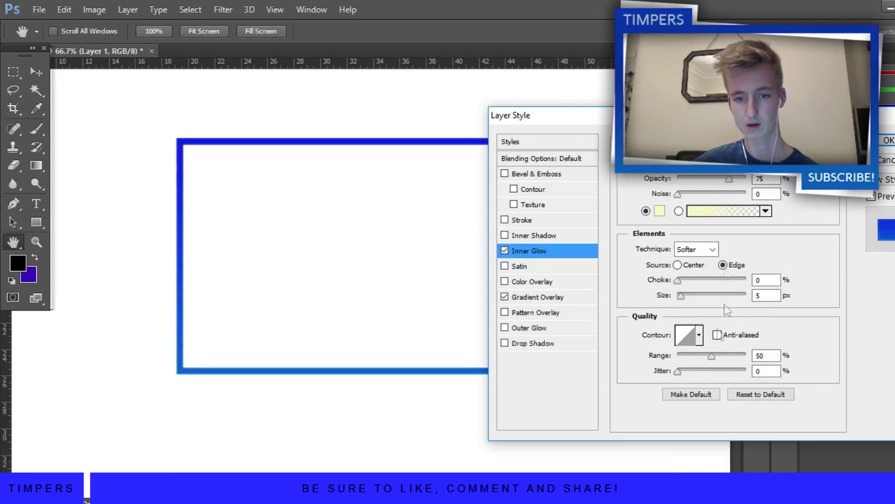
left_click_drag(707, 184, 697, 179)
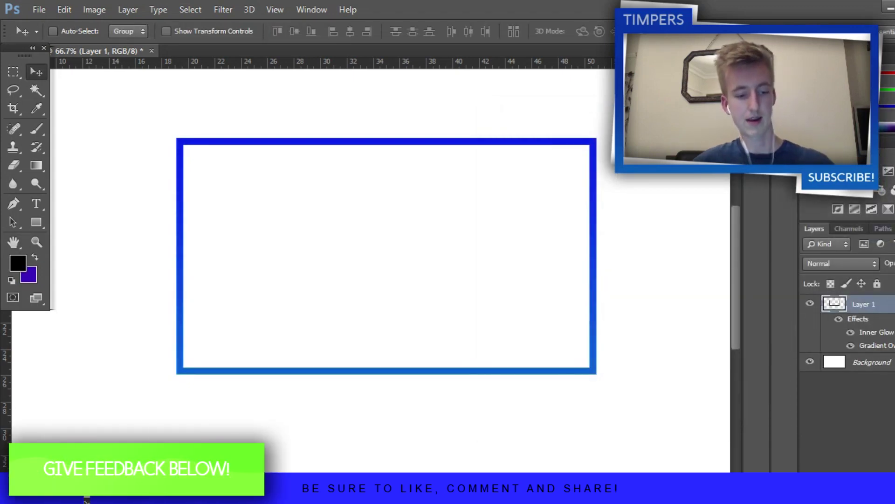
Apply the layer style and add a new empty layer above the frame.
key("ctrl+minus")
key("ctrl+minus")
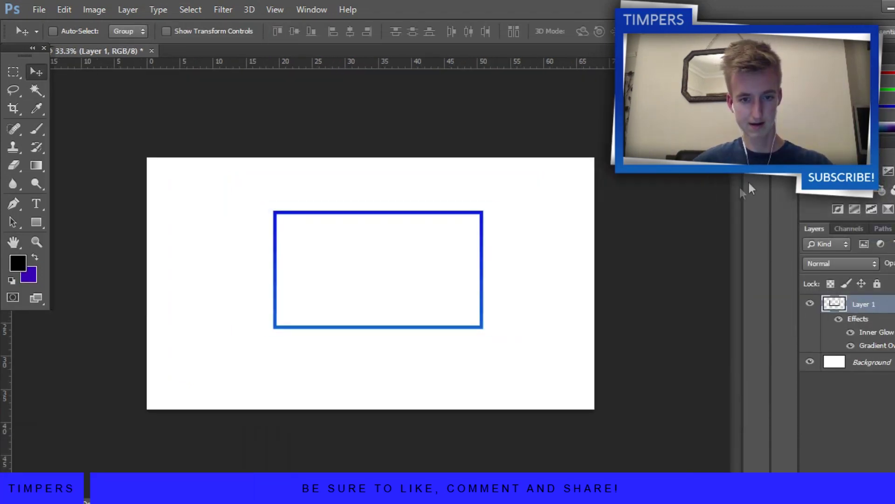
key("ctrl+plus")
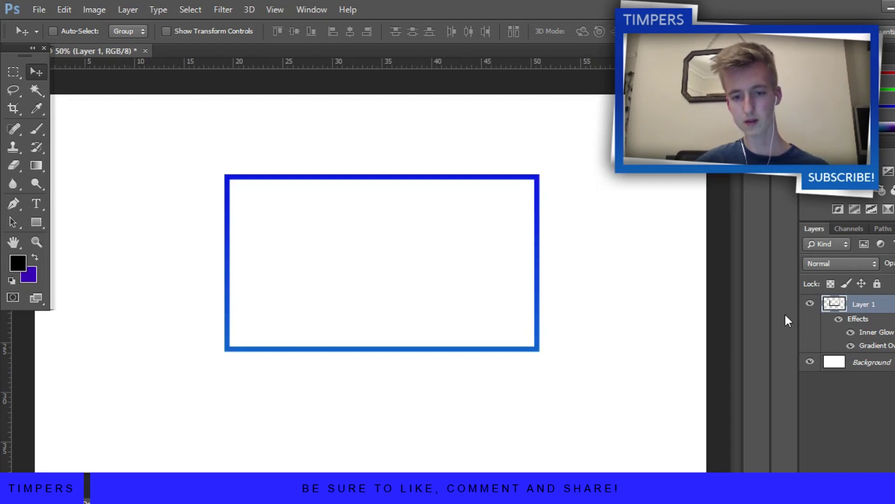
right_click(879, 317)
key("Escape")
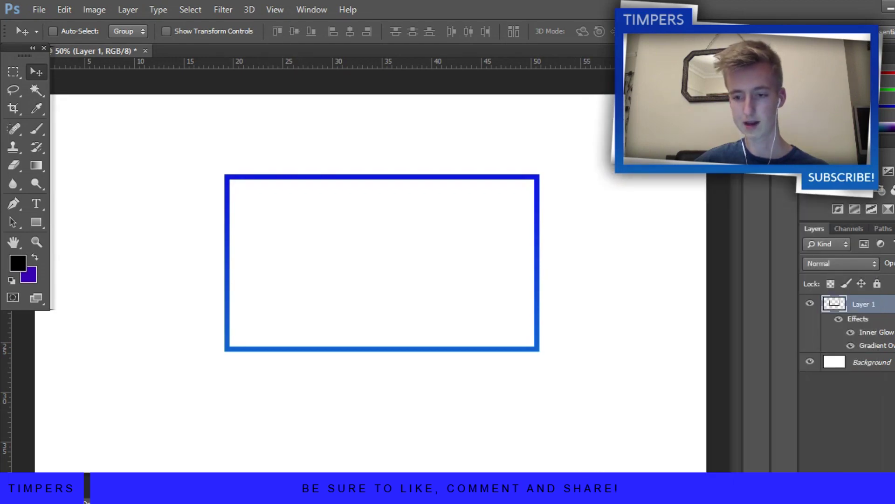
key("ctrl+shift+alt+n")
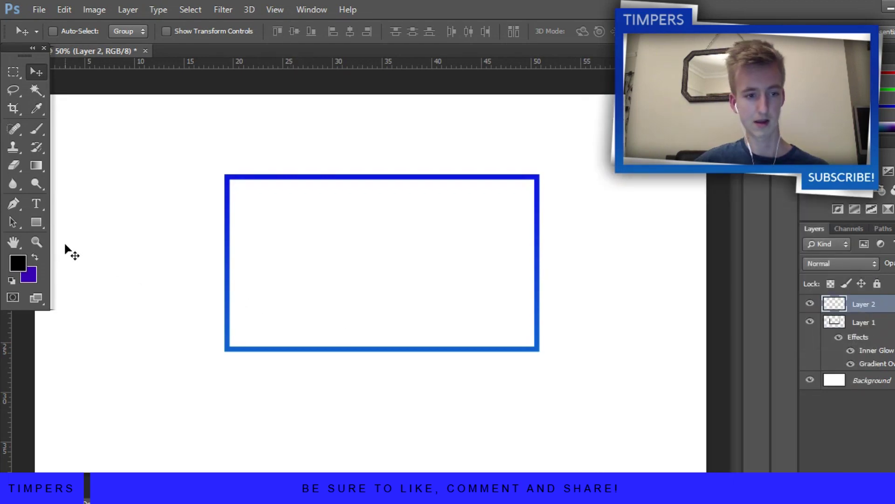
Place a vertical guide and centre the frame on it.
left_click(36, 222)
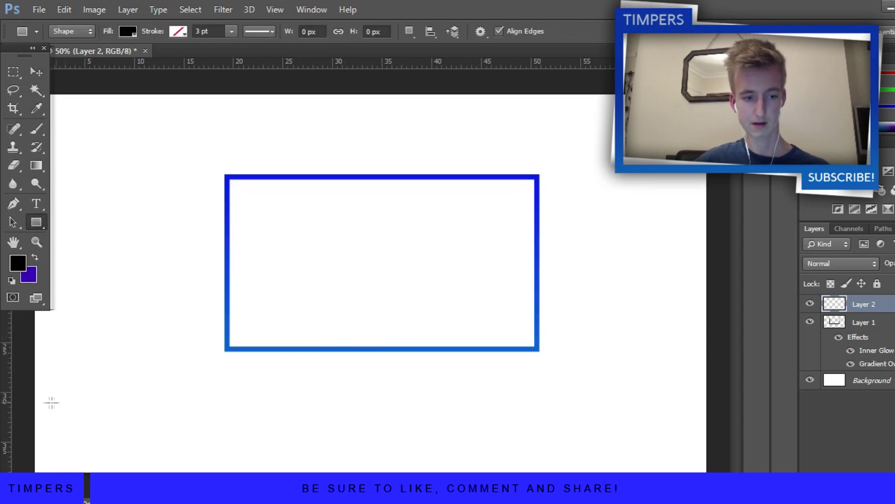
mouse_move(2, 429)
left_mouse_down()
mouse_move(300, 399)
mouse_move(366, 377)
left_mouse_up()
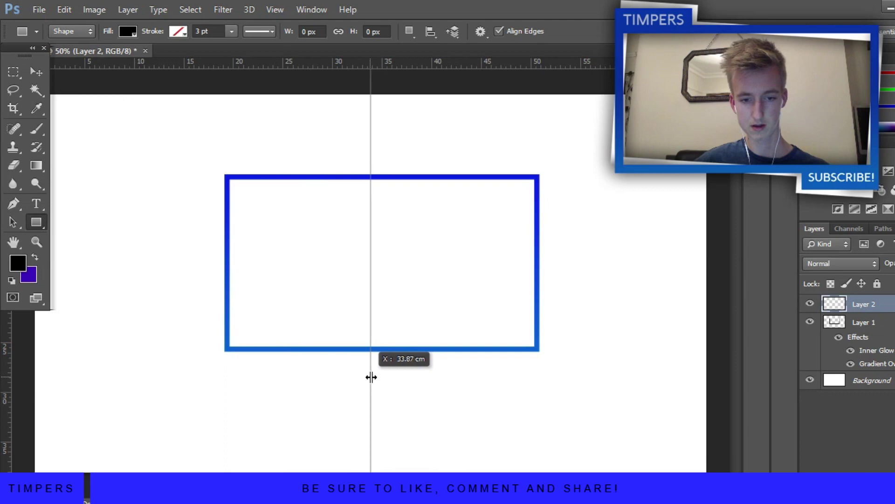
left_click_drag(365, 378, 371, 377)
left_click(865, 339)
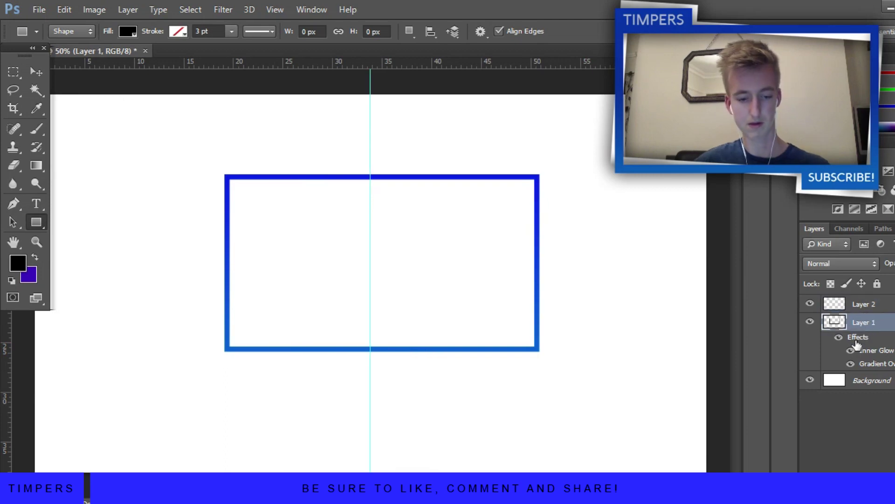
key("ctrl+t")
mouse_move(534, 284)
left_mouse_down()
mouse_move(524, 280)
mouse_move(522, 290)
left_mouse_up()
key("Return")
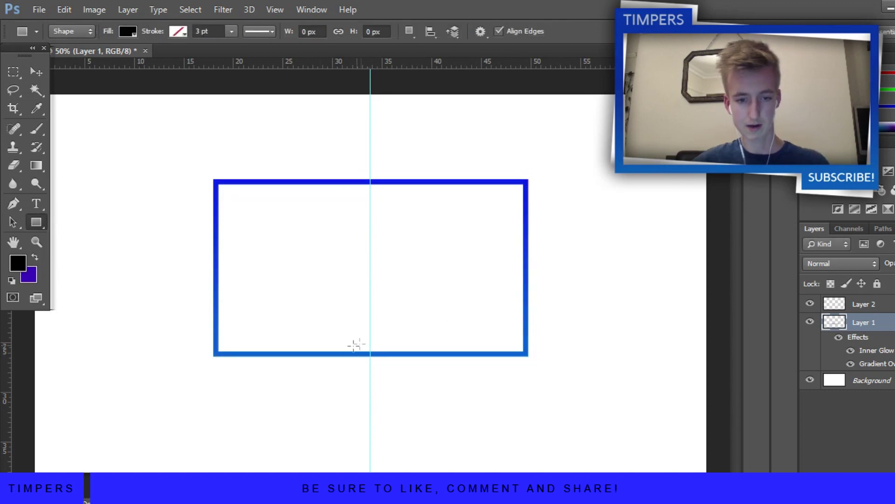
Draw a rasterized black bar across the frame's bottom edge and centre it on the guide.
left_click_drag(302, 344, 444, 366)
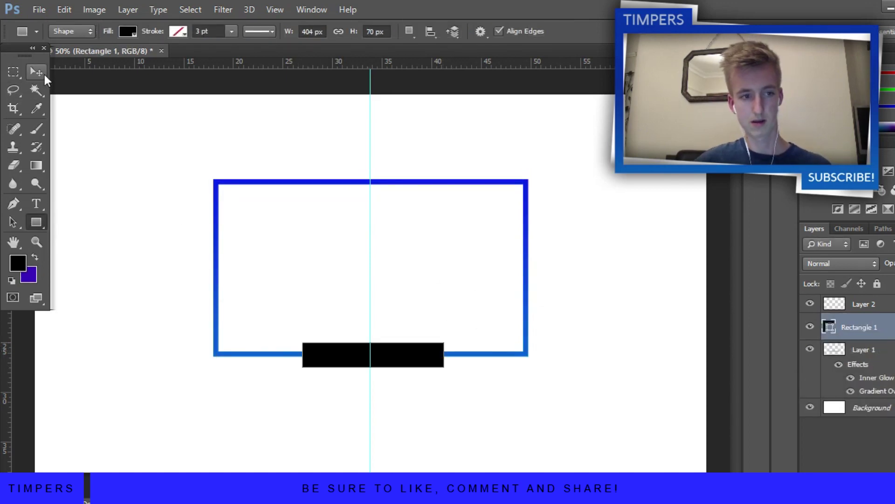
left_click(38, 73)
right_click(859, 327)
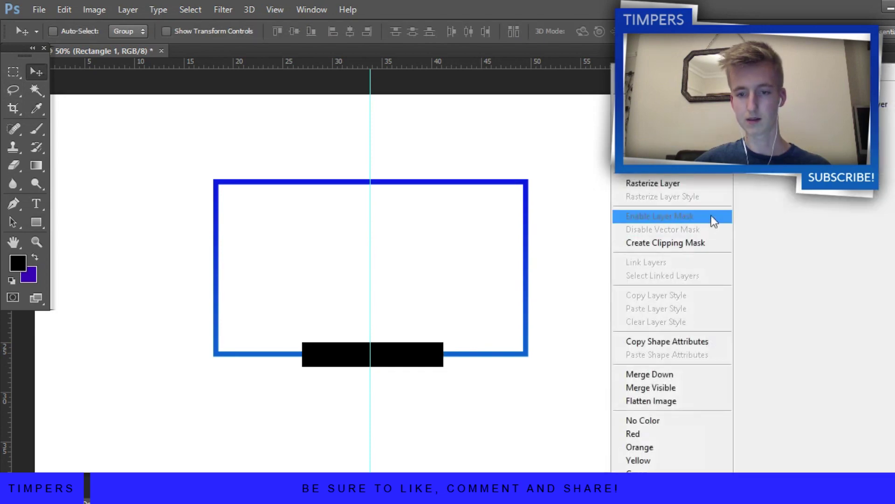
left_click(705, 186)
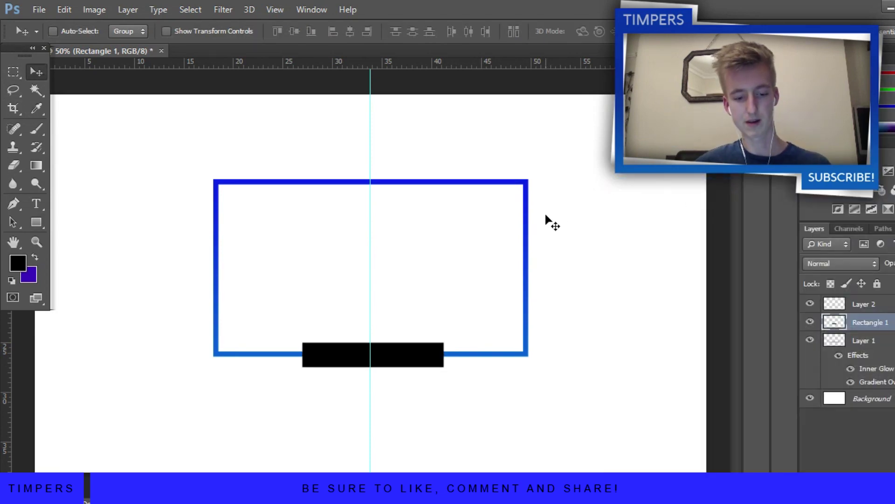
key("ctrl+t")
left_click_drag(413, 356, 414, 357)
key("Return")
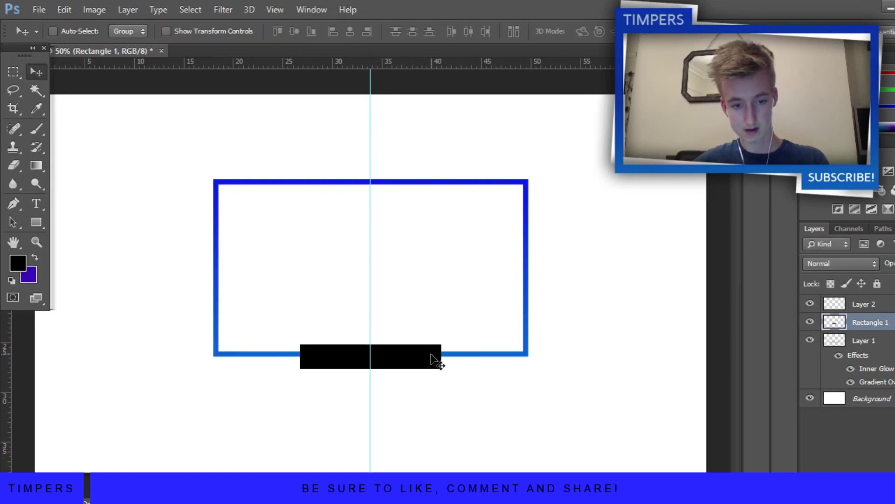
key("Up")
key("Up")
key("Up")
key("Up")
key("Up")
key("Up")
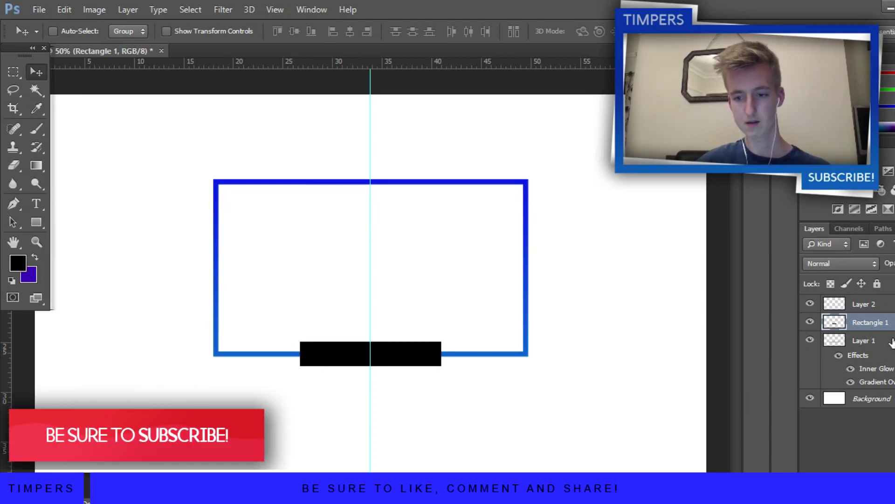
Copy the frame's gradient layer style onto the bar.
left_click(893, 340)
right_click(890, 344)
left_click(710, 295)
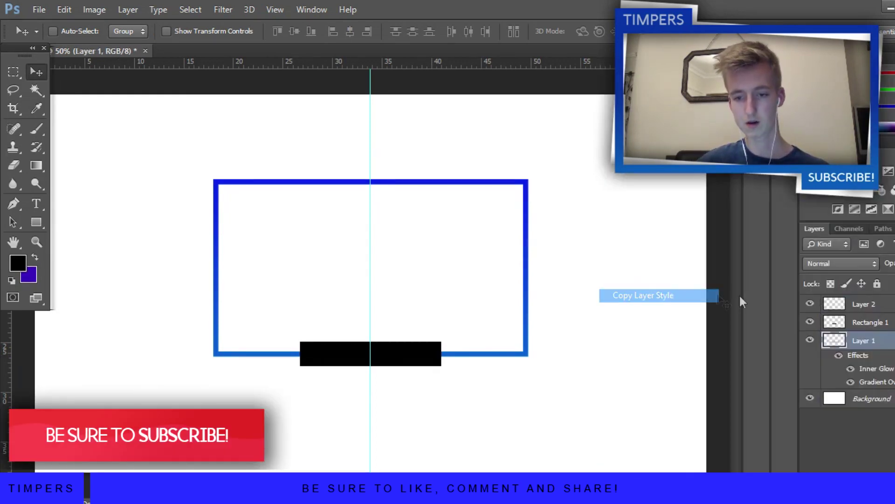
right_click(849, 320)
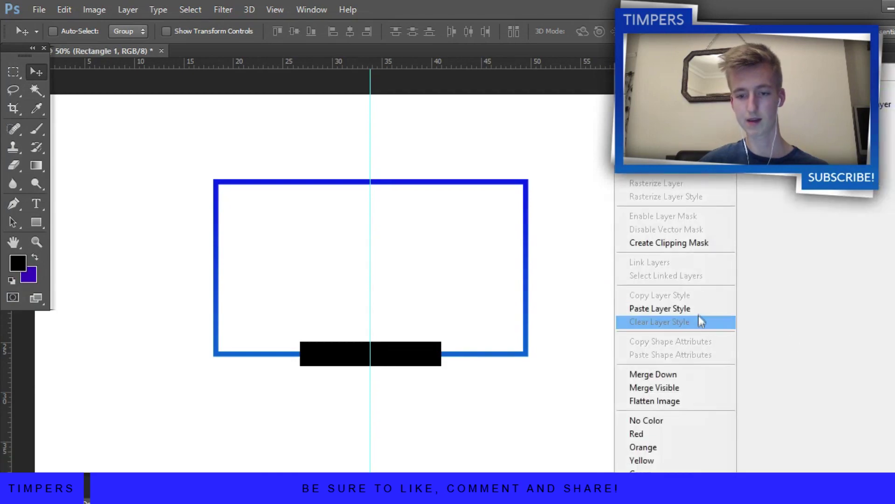
left_click(698, 310)
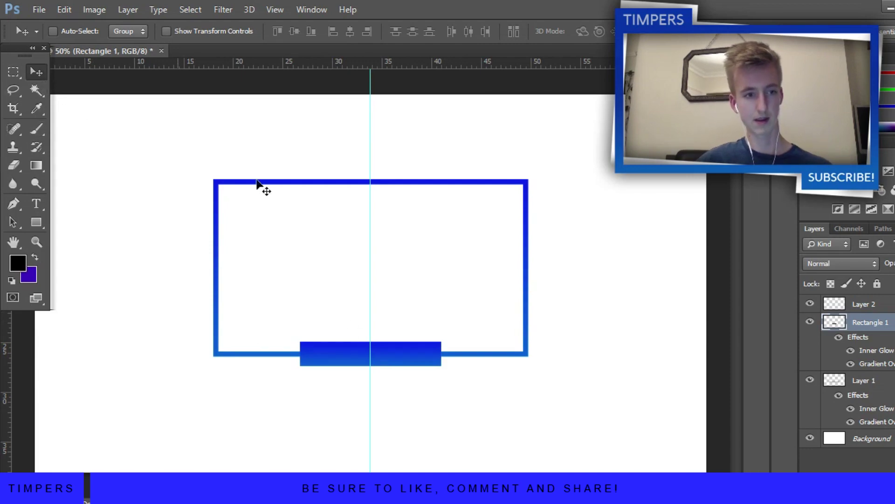
Move the bar onto the frame's top-left edge and narrow it into a tab.
mouse_move(395, 359)
left_mouse_down()
mouse_move(372, 326)
mouse_move(334, 208)
mouse_move(310, 176)
left_mouse_up()
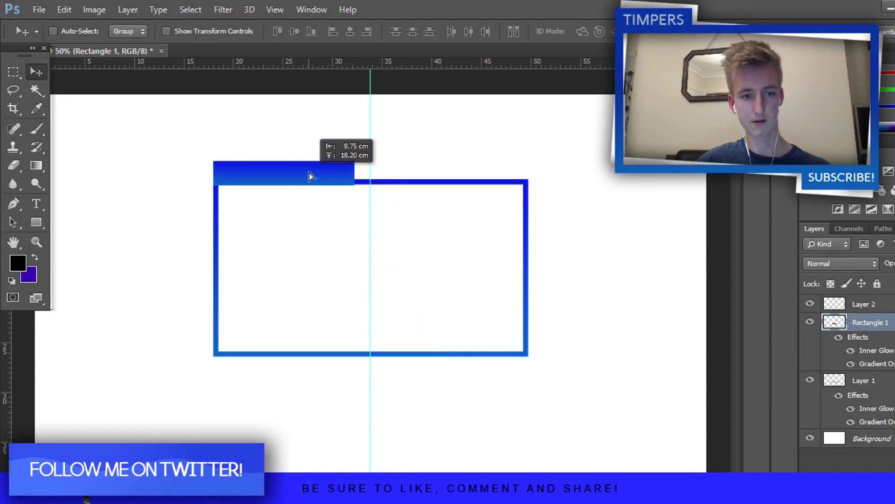
left_click_drag(310, 177, 310, 171)
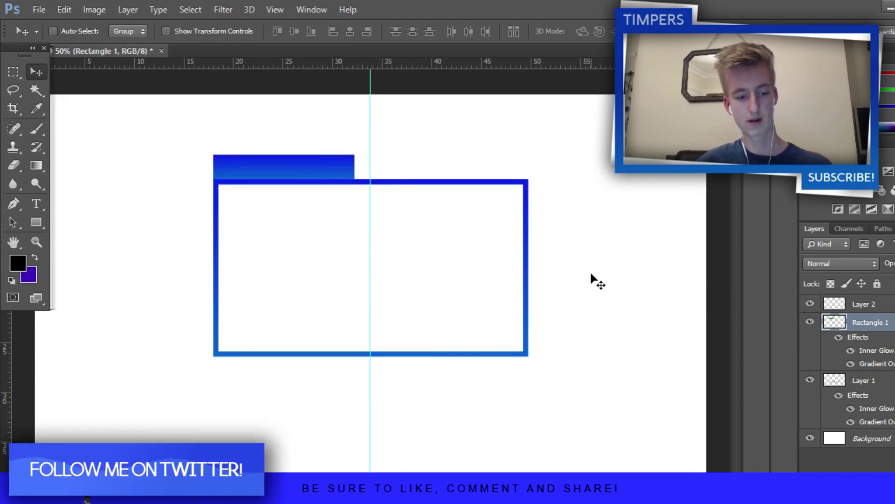
key("ctrl+plus")
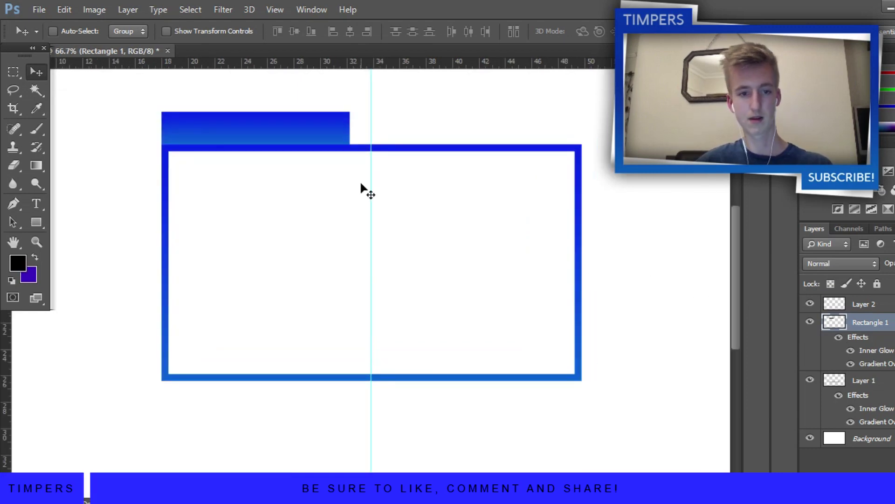
scroll(364, 190, "up", 2)
key("ctrl+t")
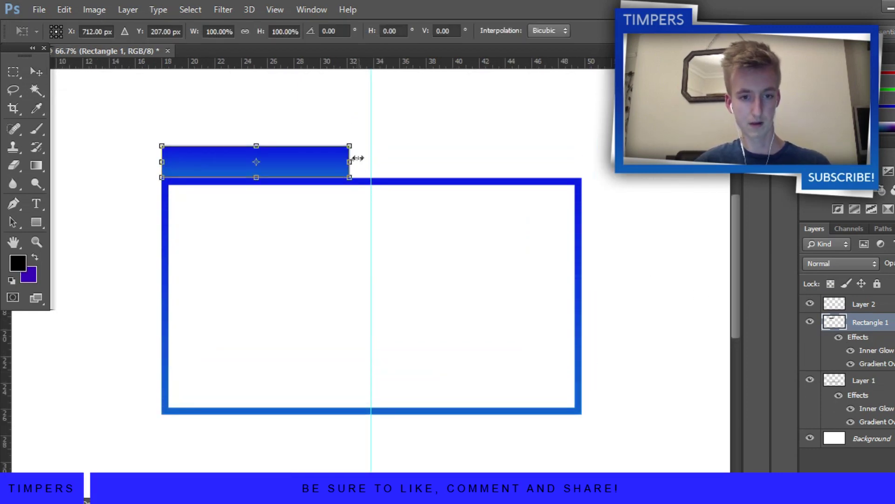
left_click_drag(349, 161, 311, 160)
key("Return")
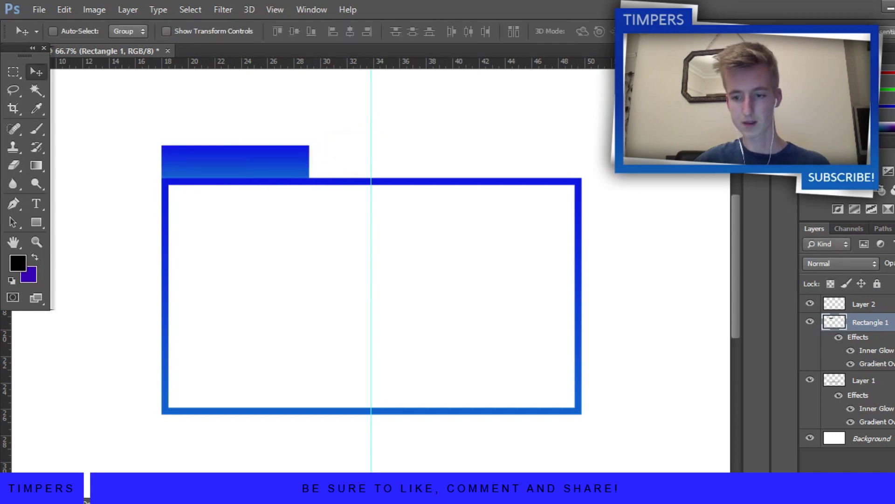
Clear the tab's gradient style and clip a new empty layer to the tab shape.
right_click(871, 322)
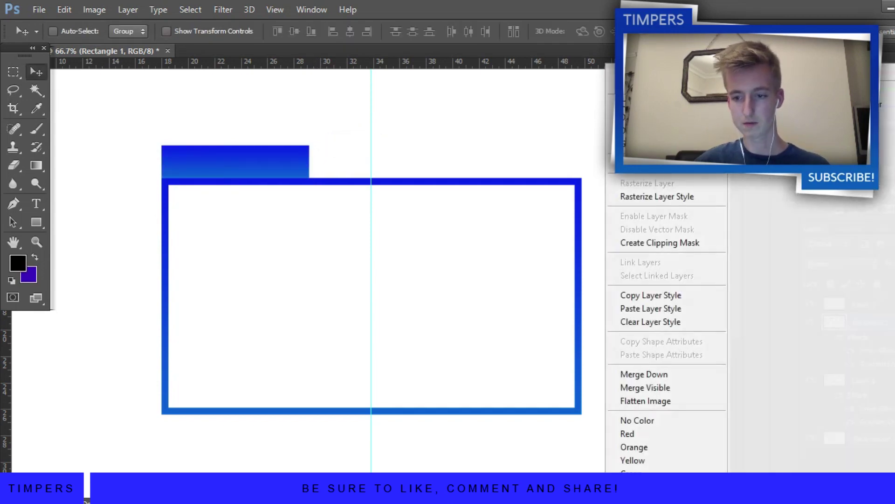
left_click(651, 322)
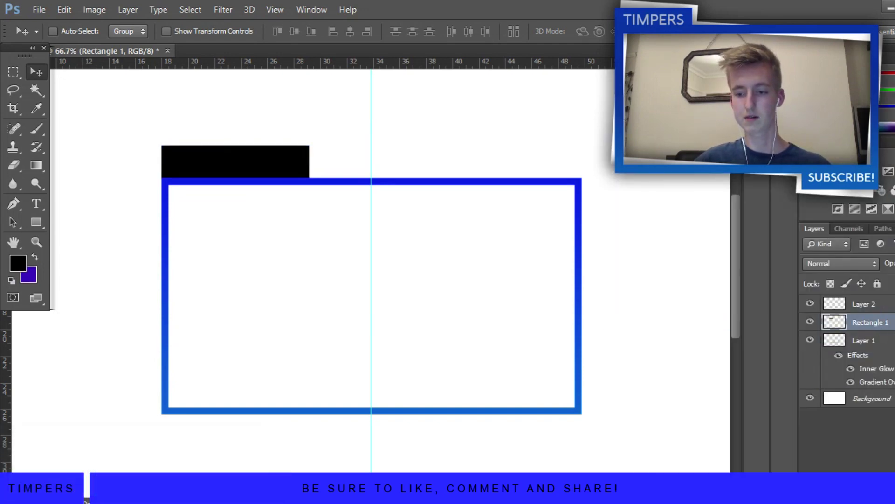
key("ctrl+shift+alt+n")
right_click(865, 322)
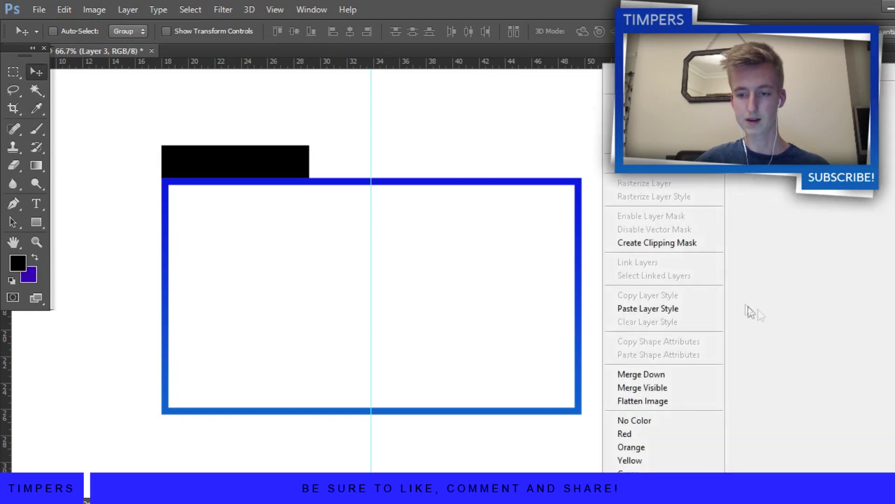
left_click(691, 245)
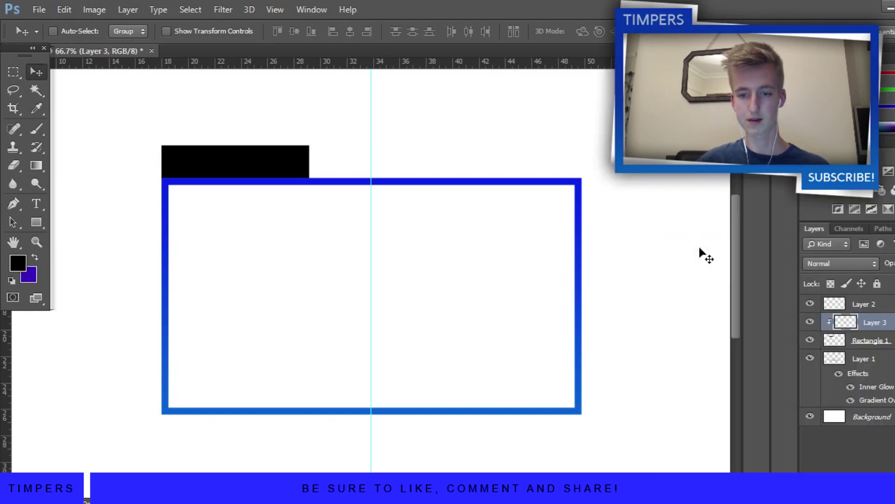
Fill the clipped layer with the border's blue and group it with the tab as Group 1.
left_click(31, 125)
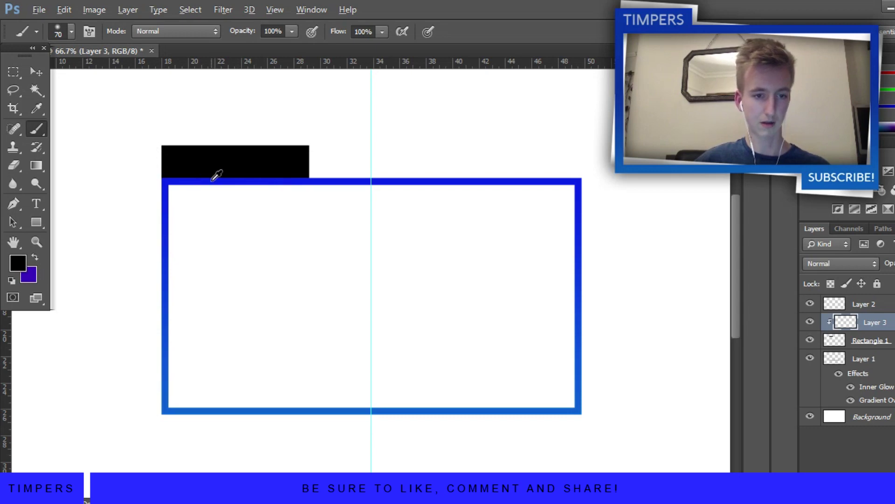
left_click(212, 181, "alt")
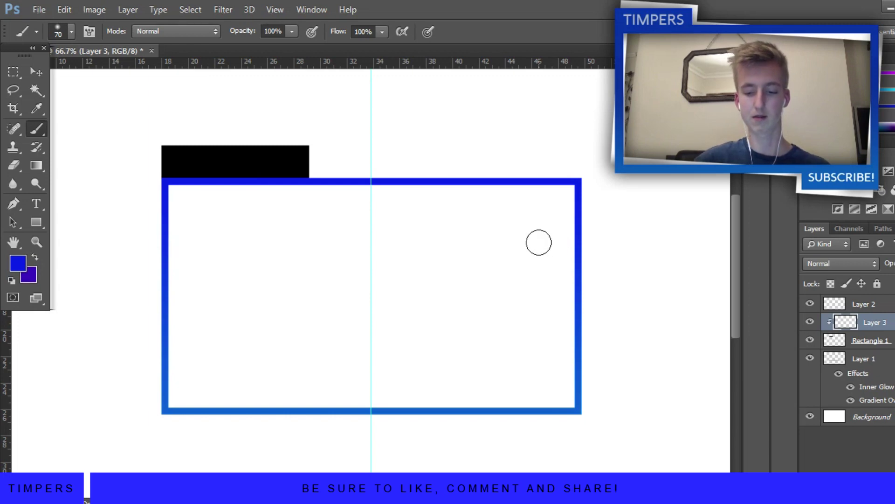
key("alt+BackSpace")
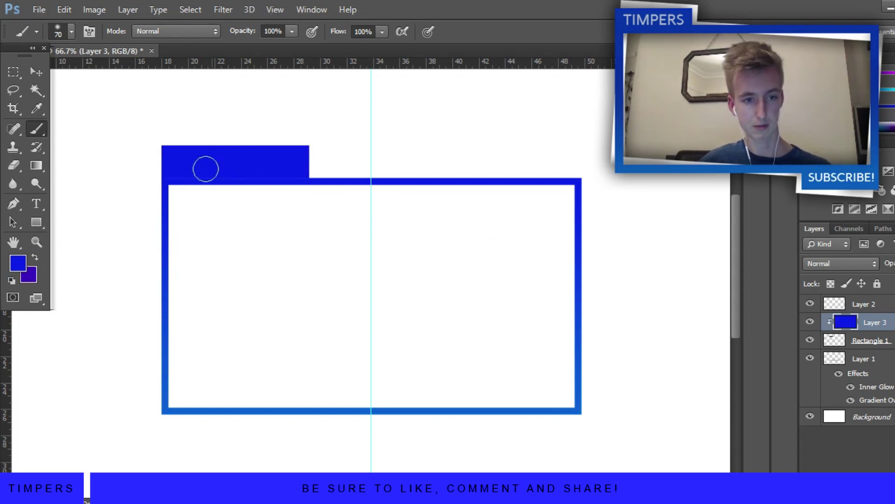
left_click(41, 76)
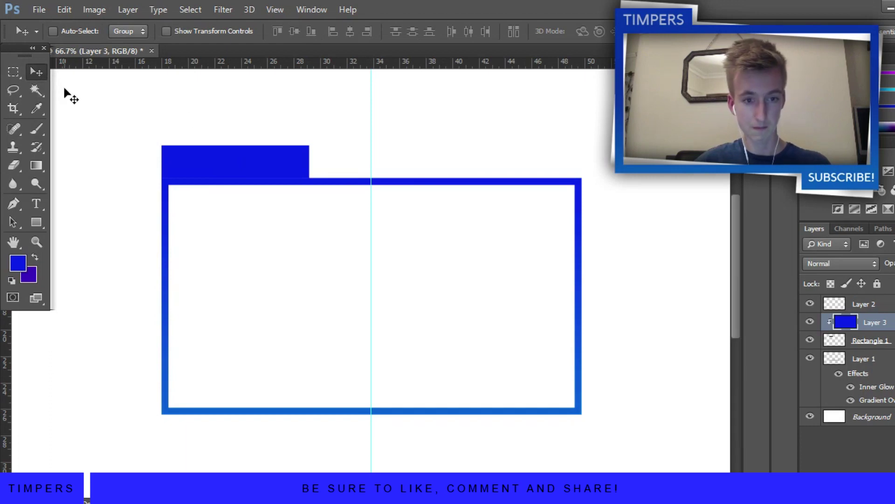
left_click(888, 347, "shift")
key("ctrl+g")
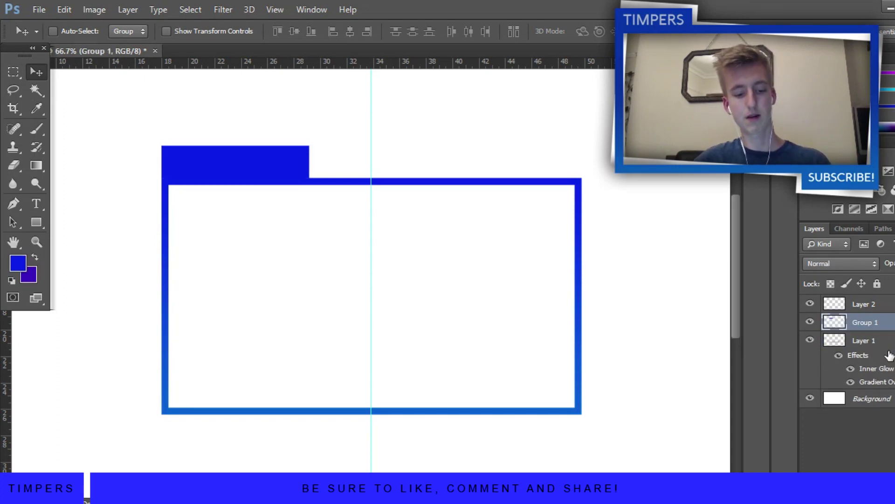
Duplicate the tab group and move the copy below the frame's bottom-right corner.
key("ctrl+j")
key("ctrl+t")
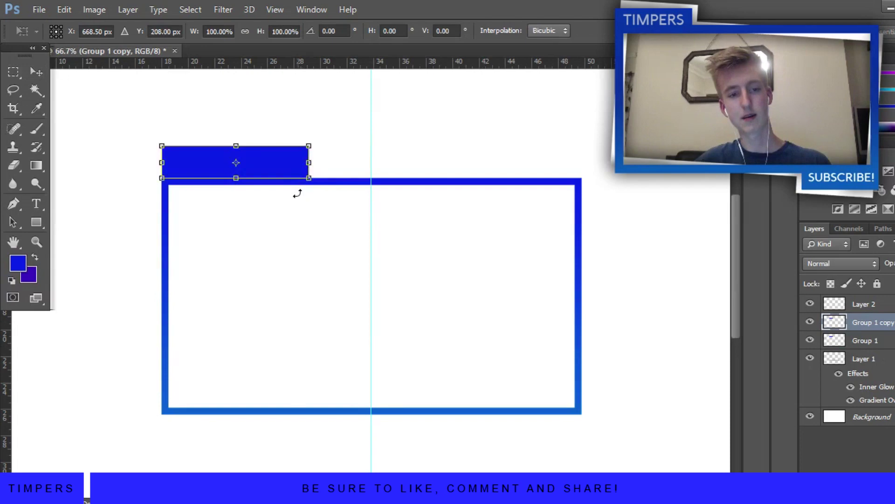
left_click_drag(283, 170, 557, 439)
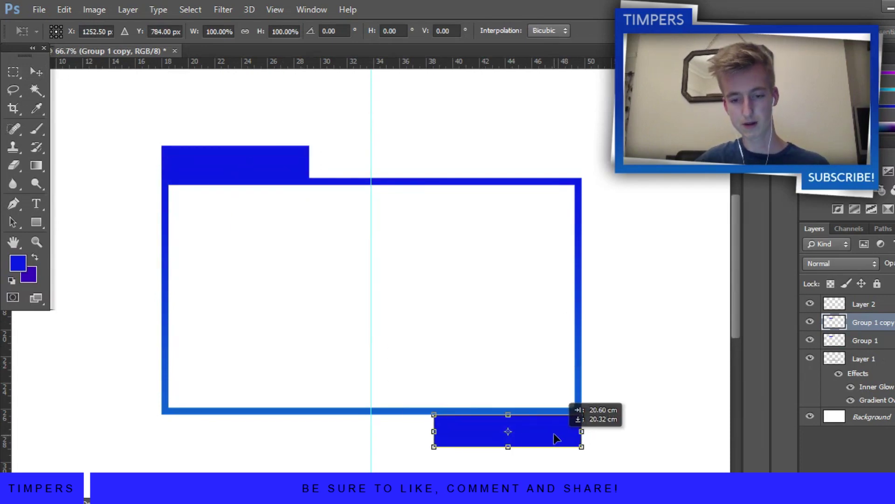
key("Return")
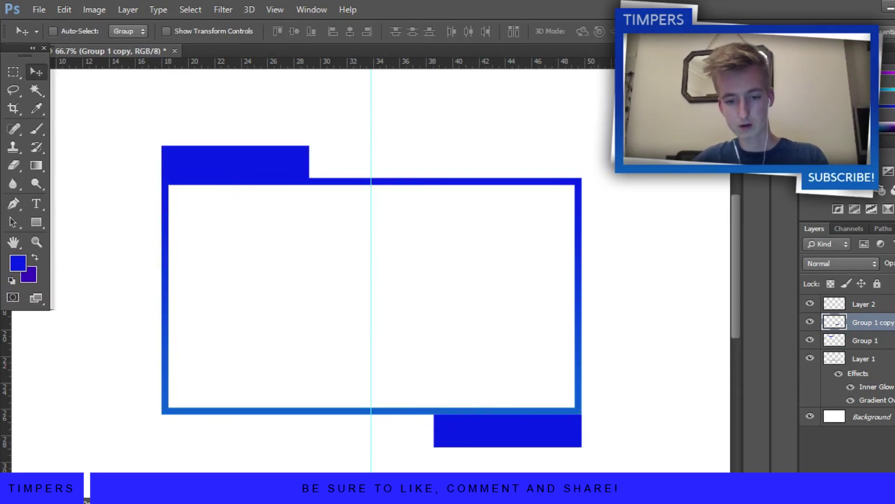
scroll(589, 462, "down", 1)
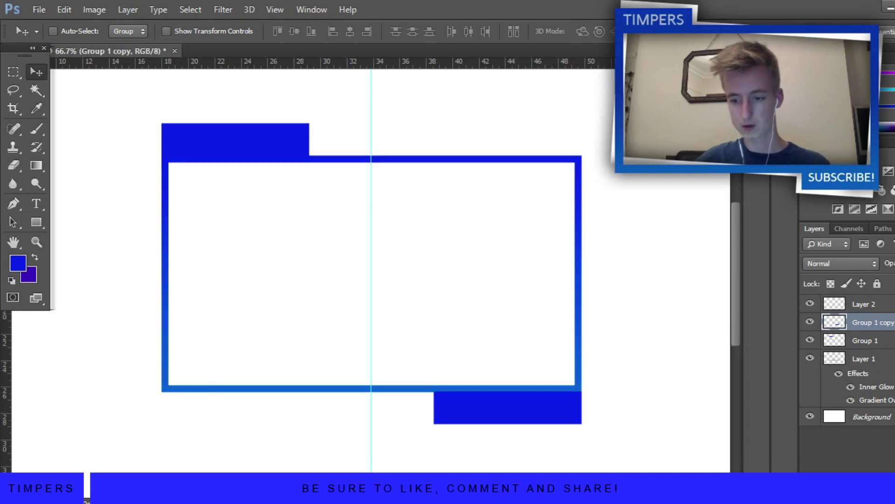
Clip a new layer to the copied tab and fill it with the border's lighter blue.
key("ctrl+shift+alt+n")
right_click(861, 322)
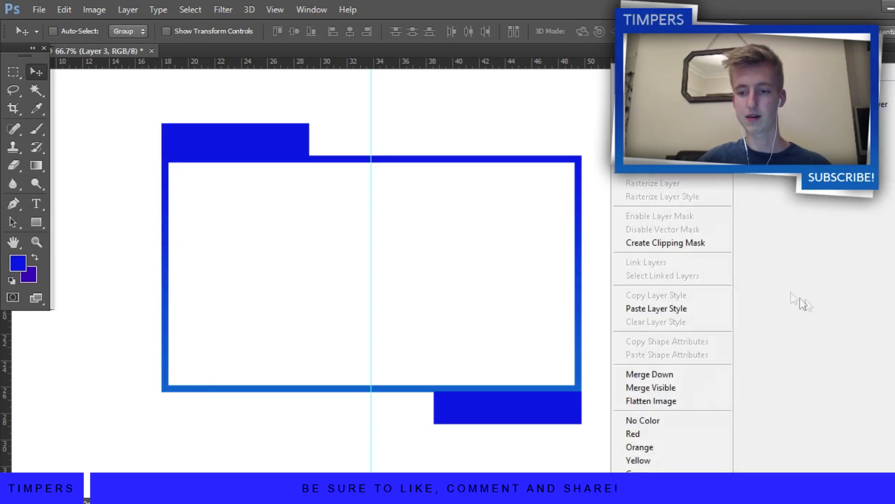
left_click(704, 243)
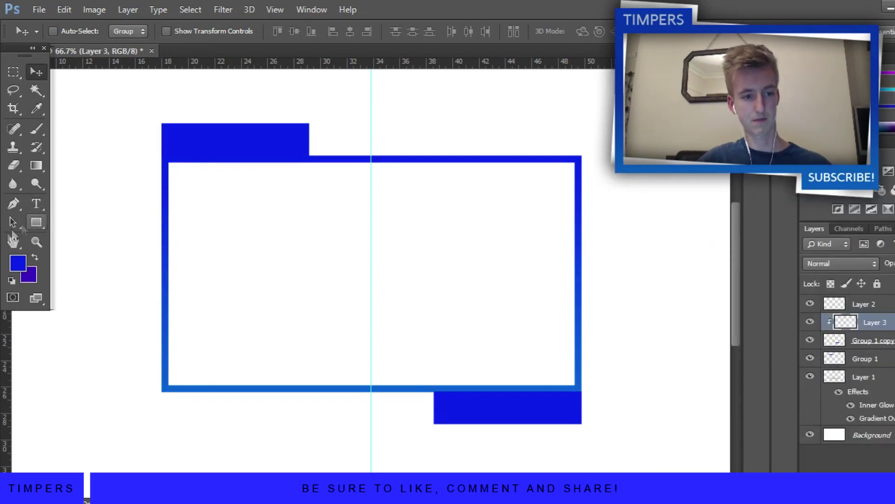
left_click(36, 130)
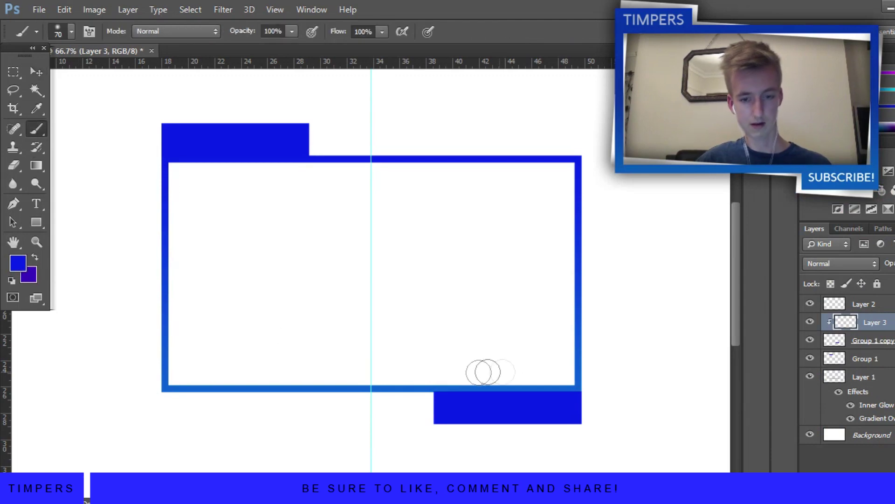
left_click(509, 381, "alt")
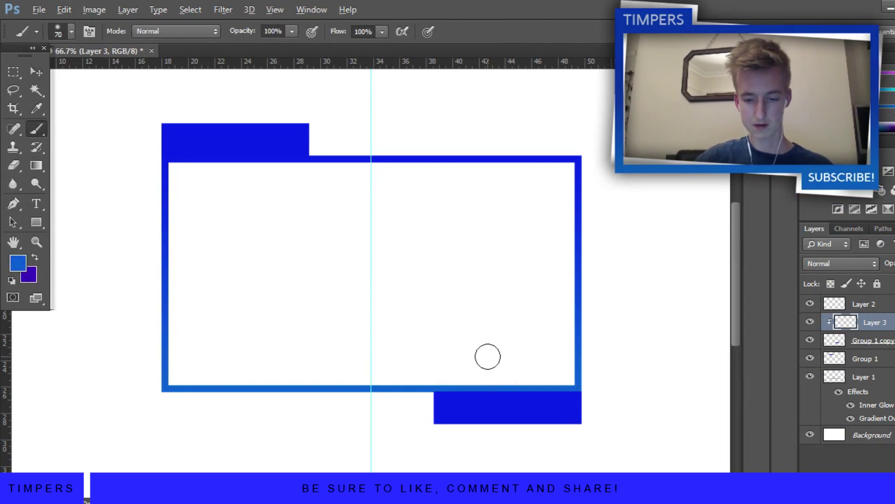
key("alt+BackSpace")
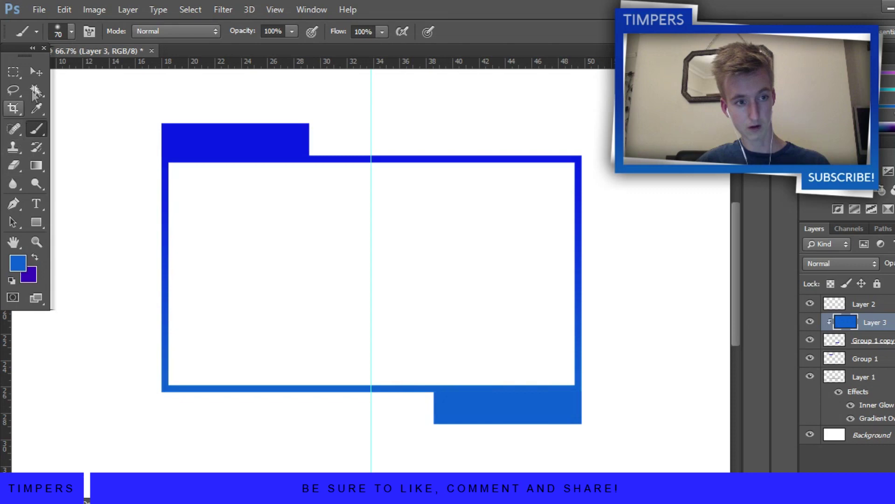
left_click(38, 72)
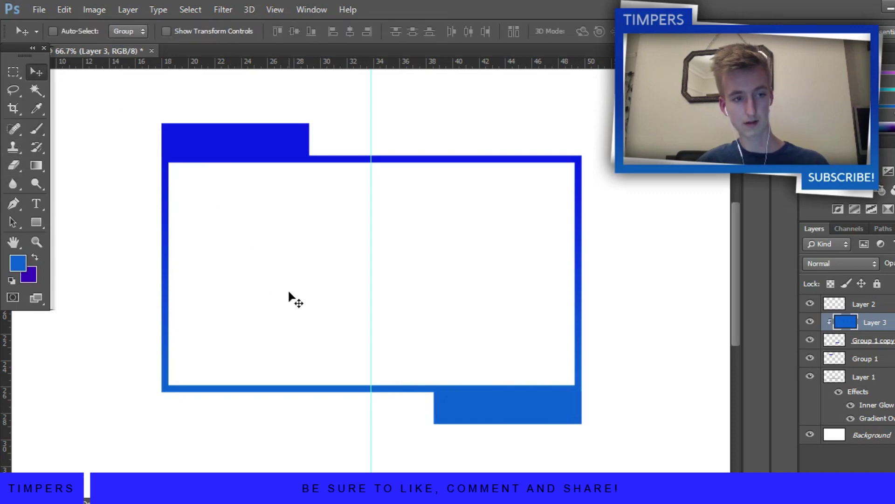
key("ctrl+minus")
key("ctrl+minus")
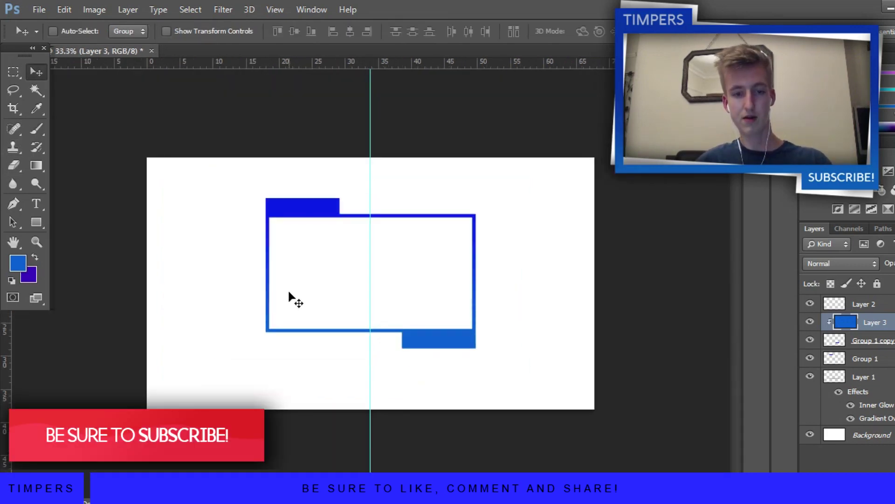
Group the bottom tab with its colour layer and shrink it toward the frame corner.
key("ctrl+plus")
key("ctrl+plus")
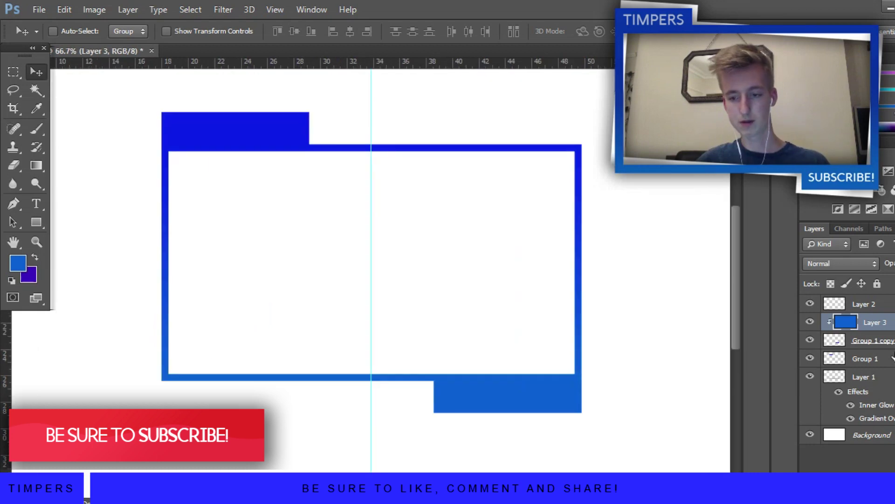
left_click(890, 344, "shift")
key("ctrl+g")
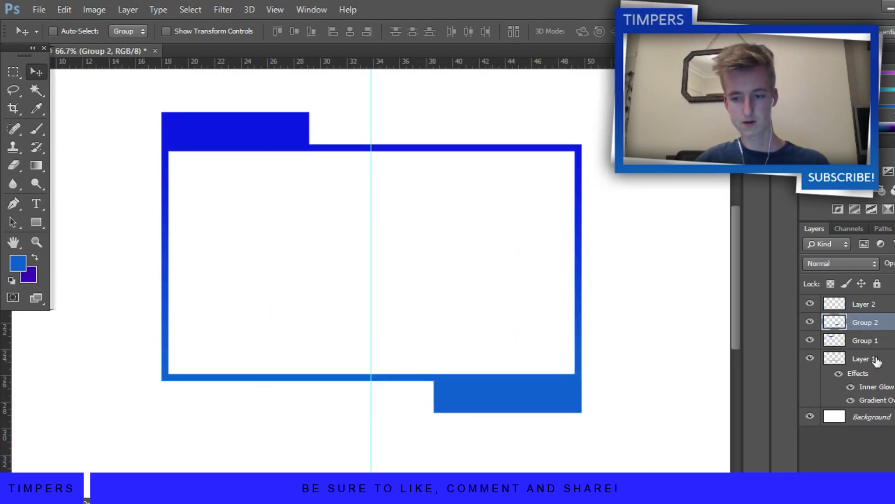
key("ctrl+t")
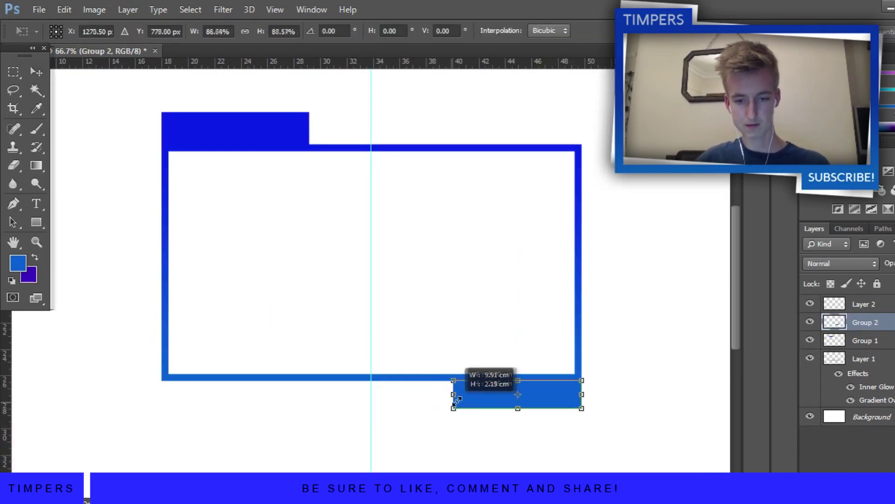
mouse_move(435, 412)
left_mouse_down()
mouse_move(456, 398)
mouse_move(473, 401)
left_mouse_up()
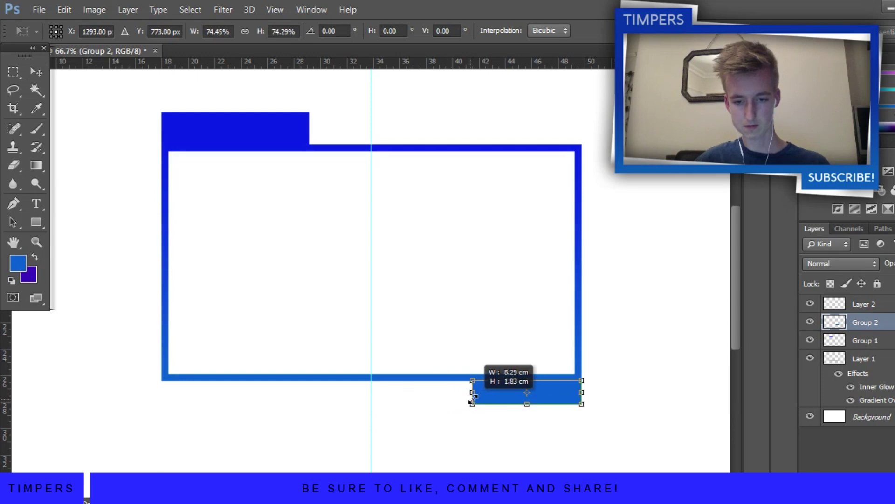
key("Return")
Shrink the top-left tab's group slightly so it is narrower than before.
left_click(880, 341)
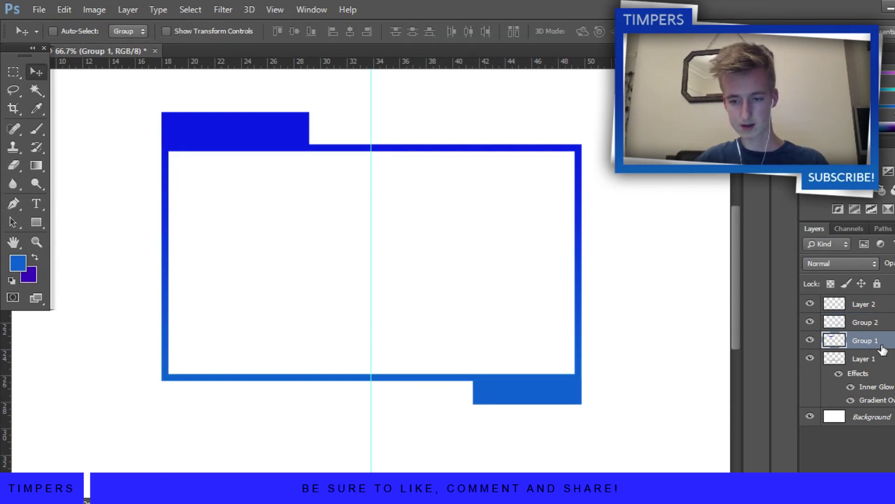
key("ctrl+t")
left_click_drag(308, 112, 280, 119)
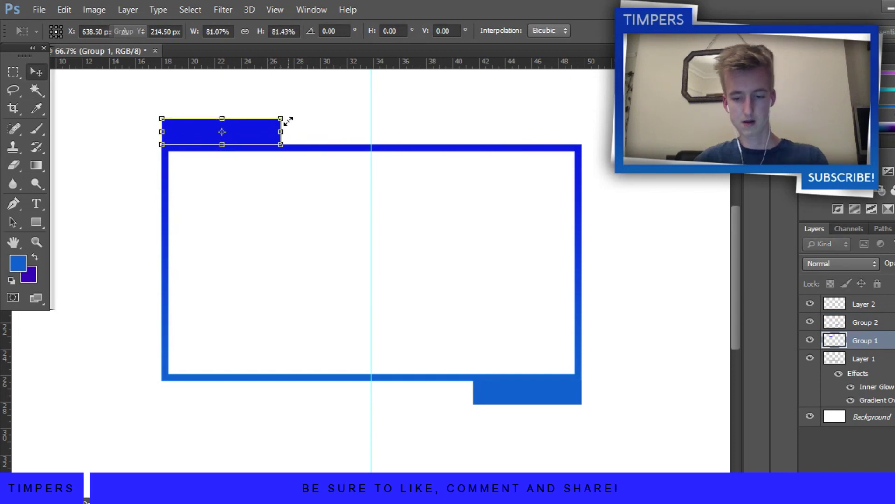
key("Return")
scroll(345, 168, "down", 1)
scroll(344, 168, "up", 2)
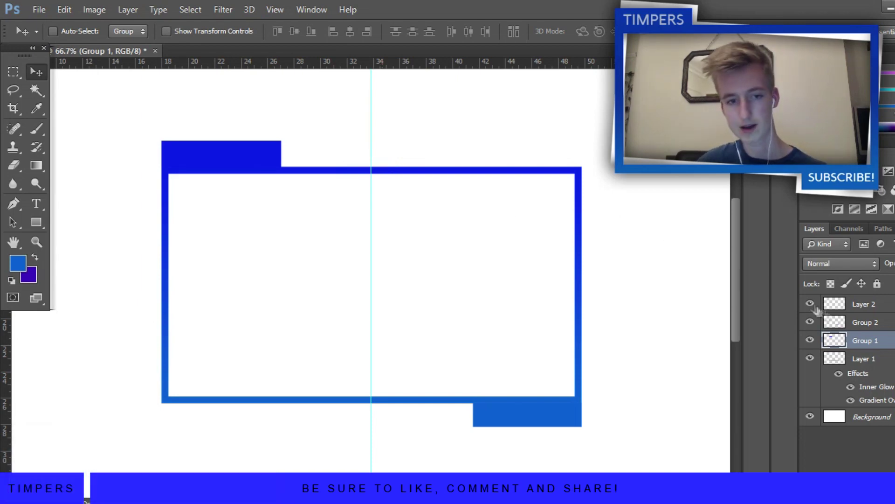
left_click(844, 305)
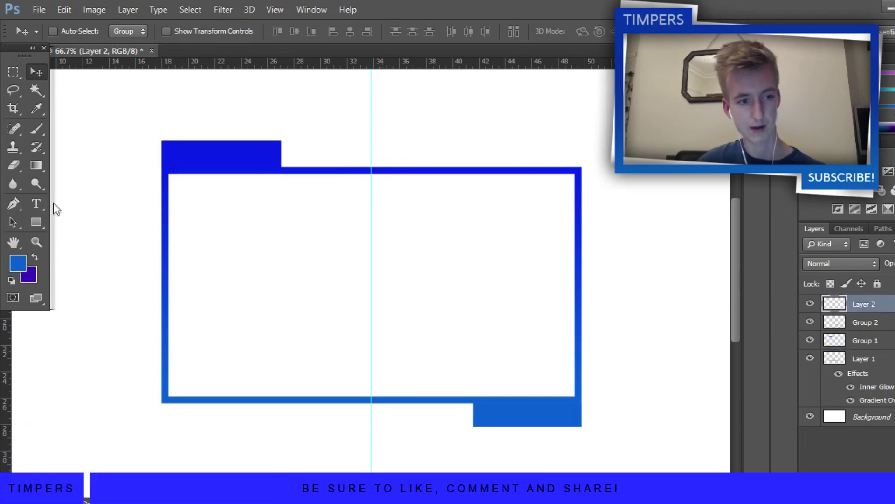
Add TIMPERS text inside the frame and colour it white (ffffff).
left_click(37, 203)
left_click(247, 250)
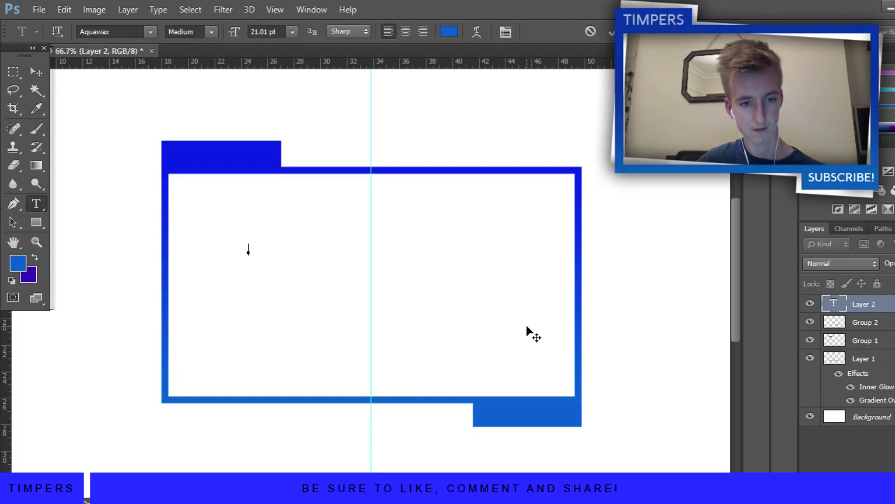
type("T")
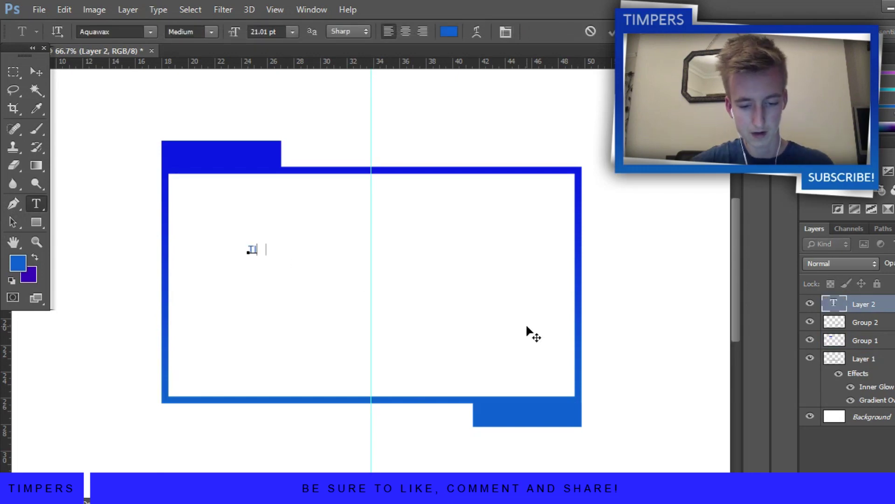
type("IMPERS")
left_click_drag(298, 250, 182, 253)
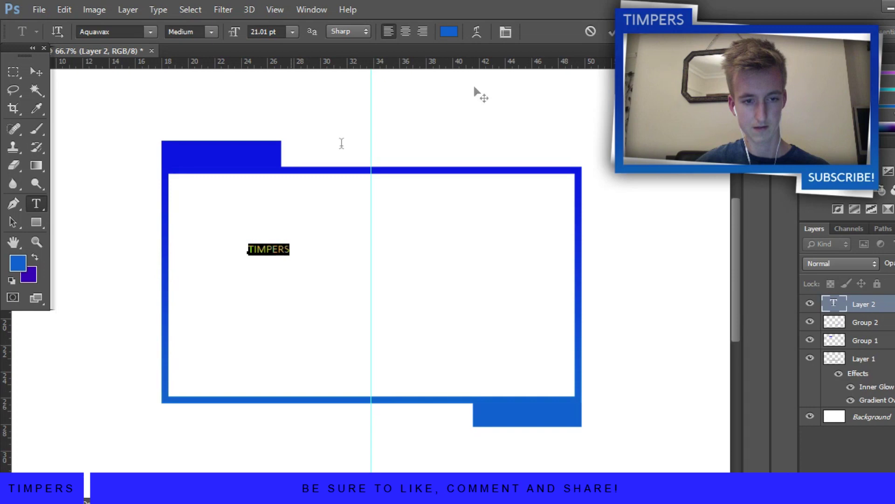
left_click(449, 33)
type("ffffff")
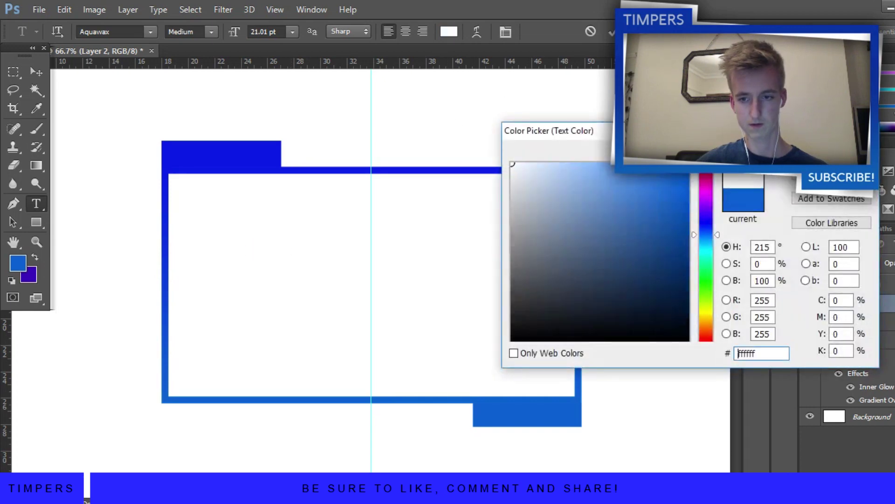
key("Return")
Enlarge TIMPERS to about 48 pt and position it inside the top-left blue tab.
left_click_drag(377, 243, 324, 123)
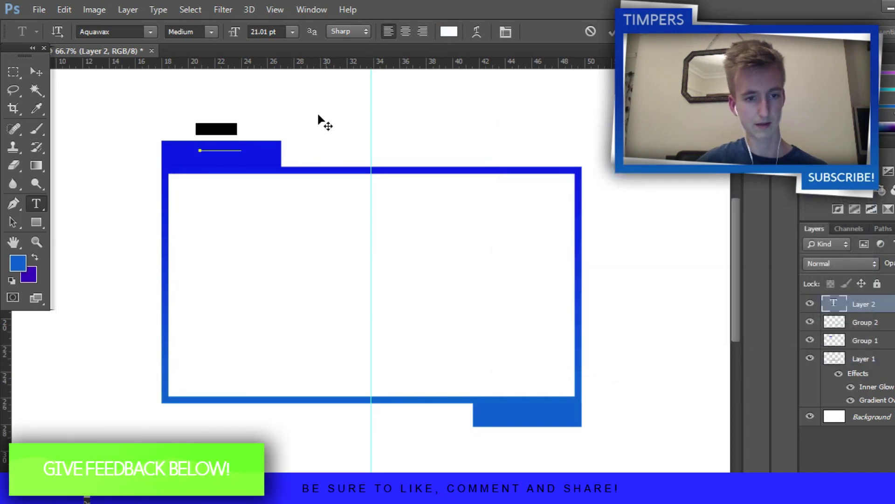
left_click_drag(243, 34, 256, 30)
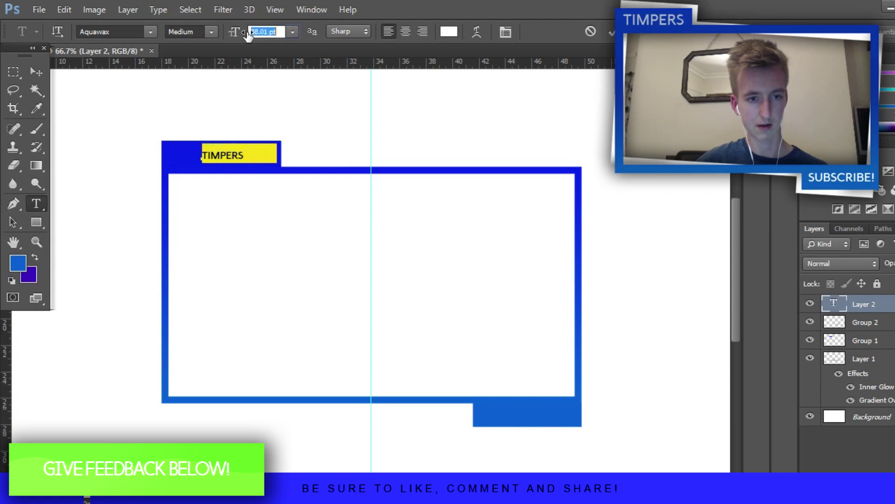
left_click(36, 72)
left_click_drag(250, 110, 234, 114)
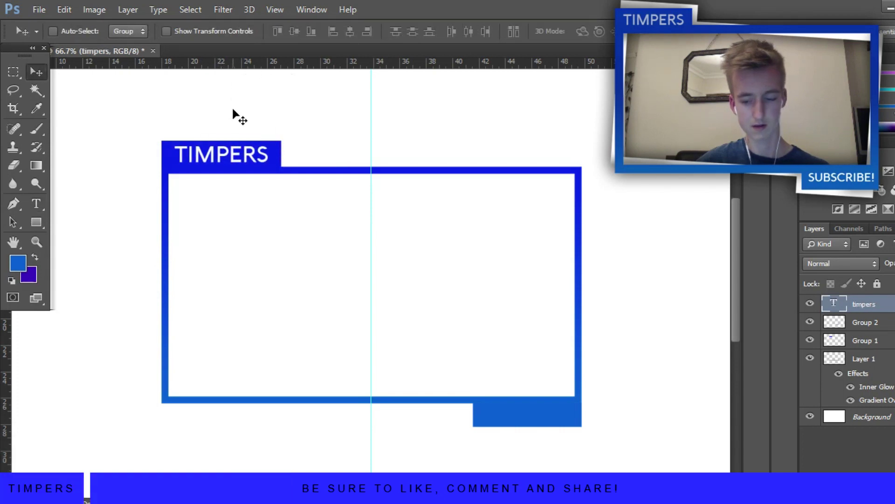
key("Down")
key("Down")
key("Down")
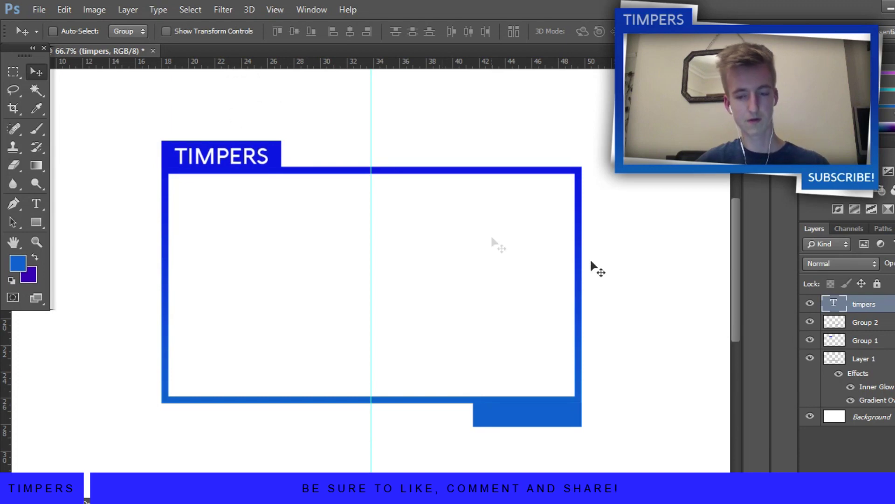
left_click(37, 204)
Add SUBSCRIBE! text on the bottom-right blue tab, shrunk to about 33 pt.
left_click(324, 343)
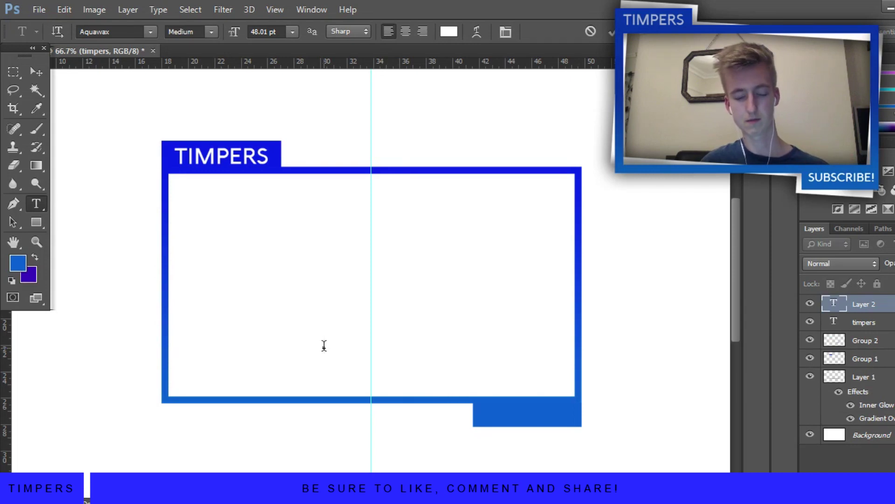
type("THANKS F")
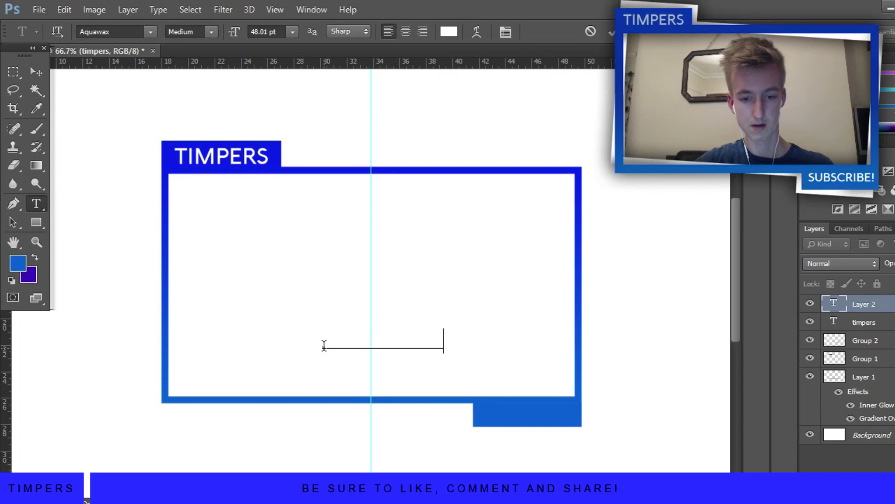
left_click_drag(360, 367, 611, 406)
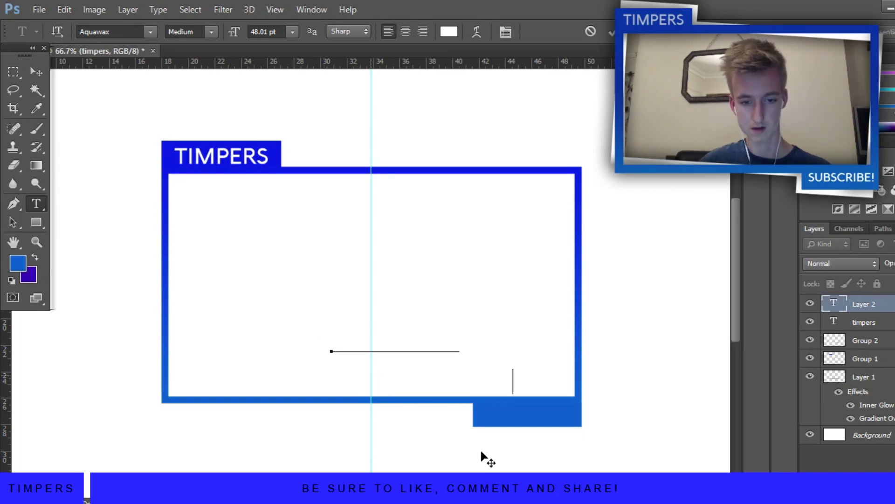
key("ctrl+a")
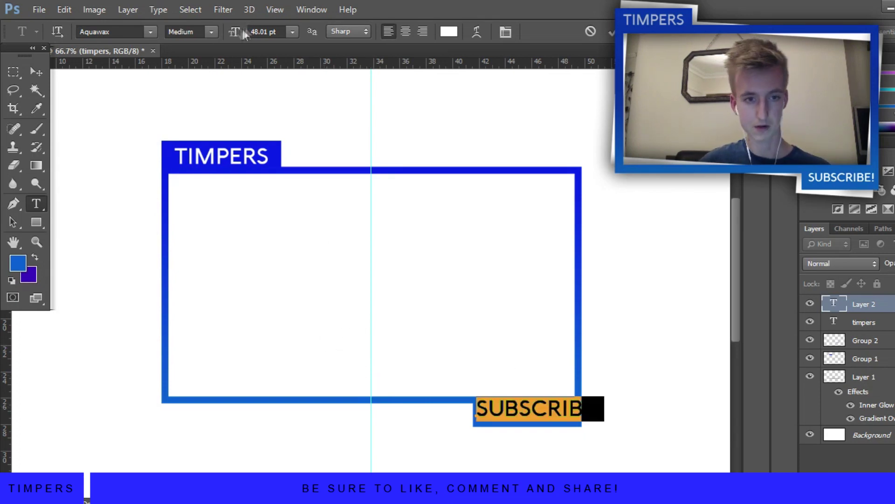
left_click_drag(242, 28, 67, 22)
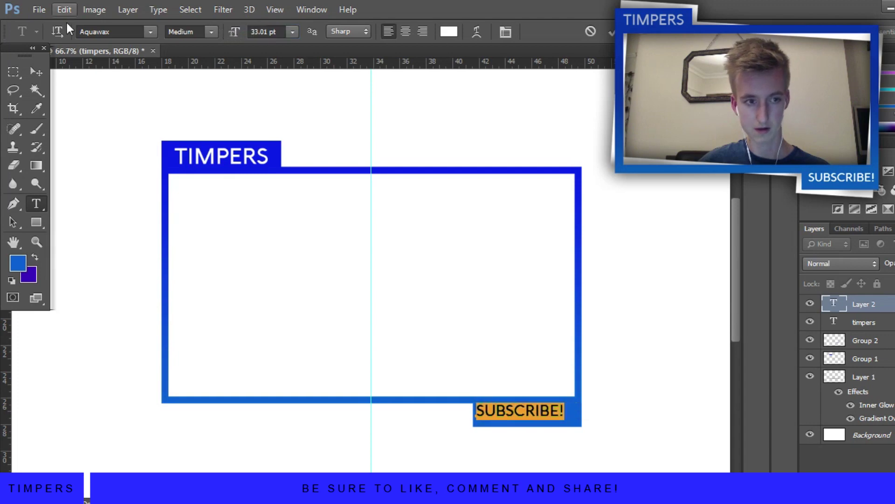
key("ctrl+Return")
Nudge SUBSCRIBE! right and down so it sits centred on its tab.
key("v")
left_click_drag(541, 418, 548, 416)
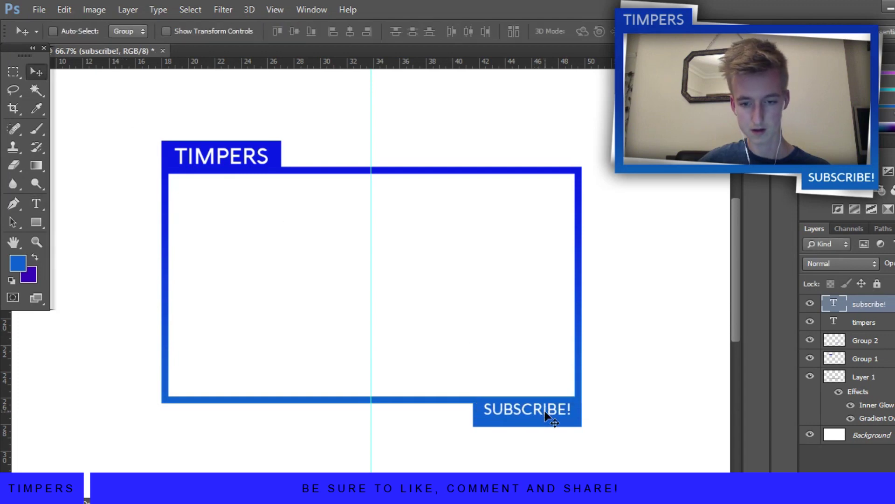
key("Down")
key("Down")
key("Down")
key("Down")
key("Down")
key("Down")
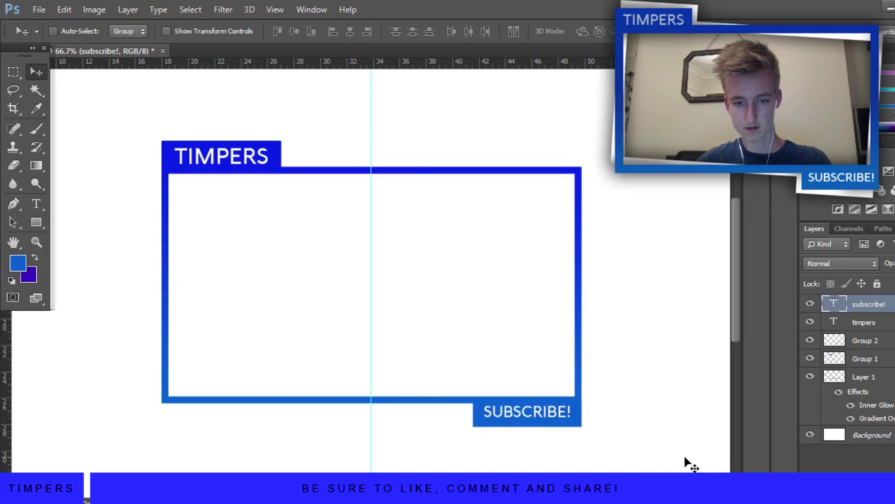
key("ctrl+minus")
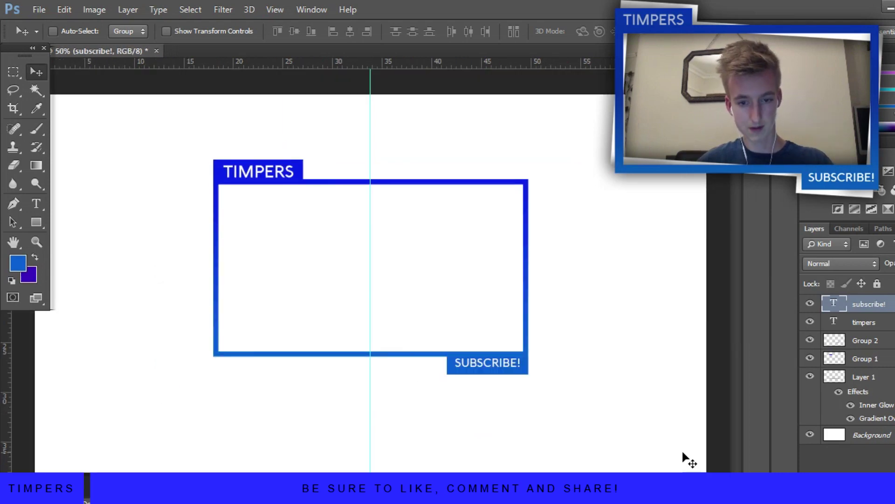
key("ctrl+minus")
key("ctrl+plus")
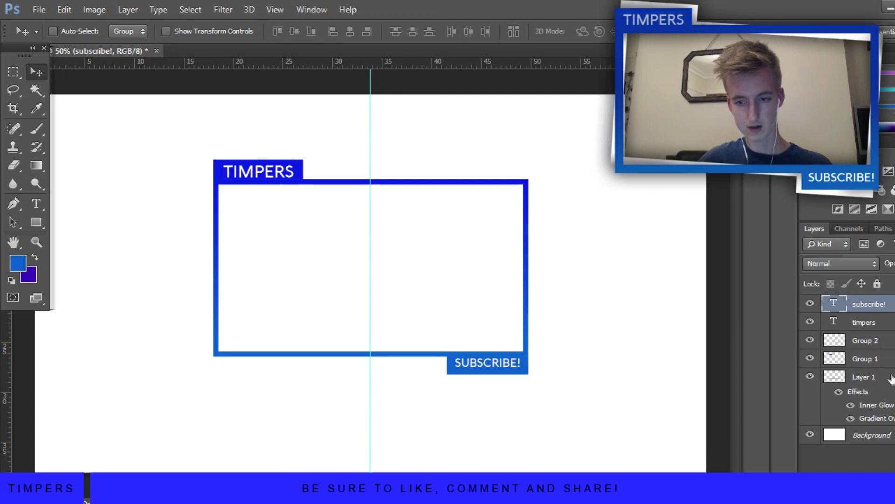
Select the blue frame layer and duplicate it as Layer 1 copy.
left_click(883, 359, "shift")
left_click(882, 323)
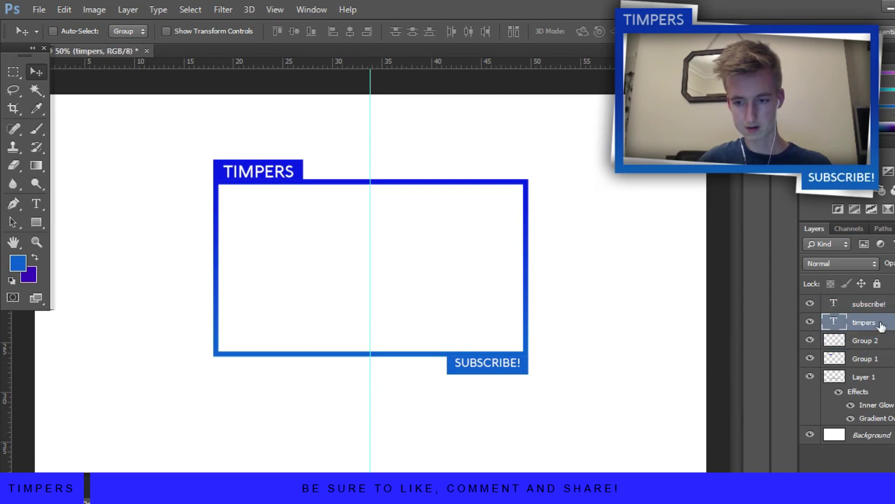
left_click(889, 378)
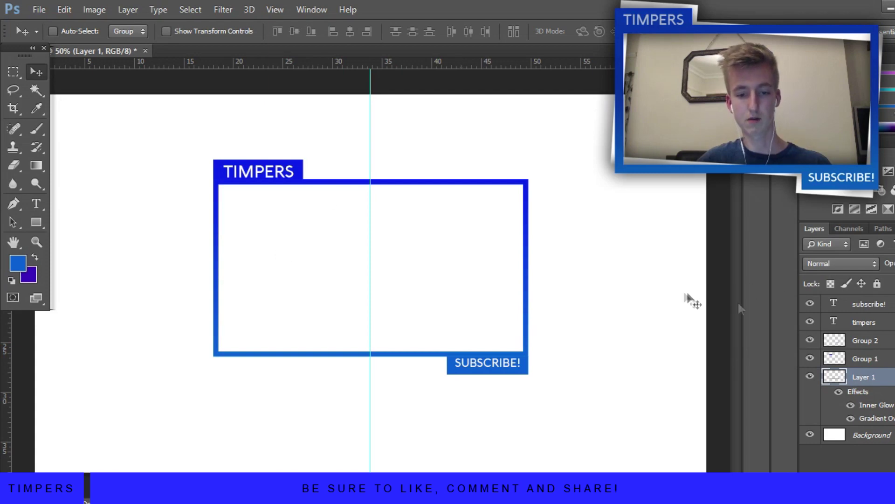
left_click(812, 382)
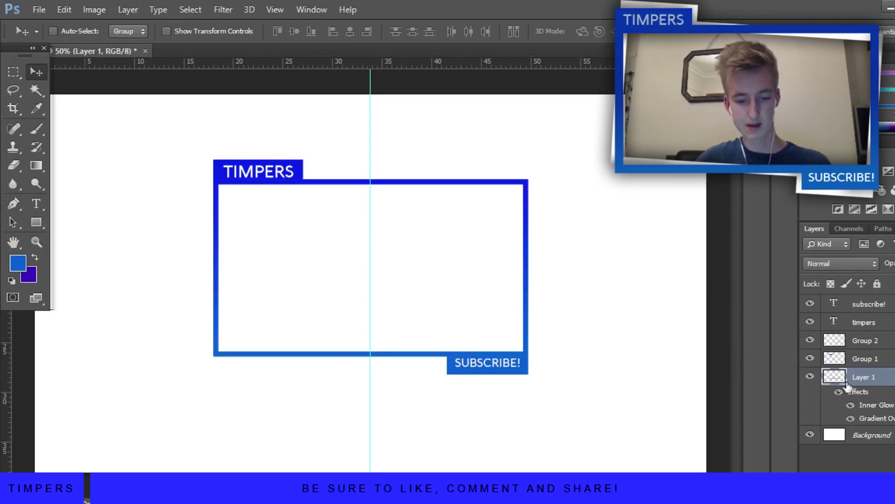
key("ctrl+j")
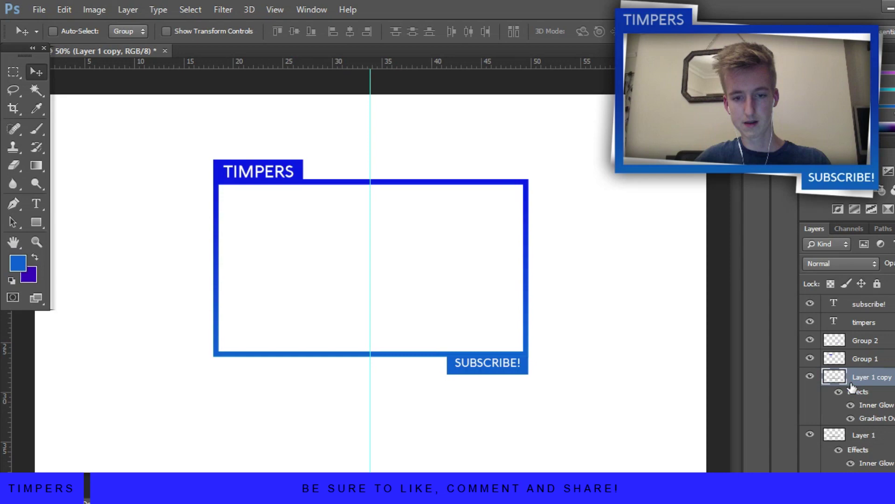
Push the copy's Hue/Saturation lightness to +100 so it turns white.
key("ctrl+u")
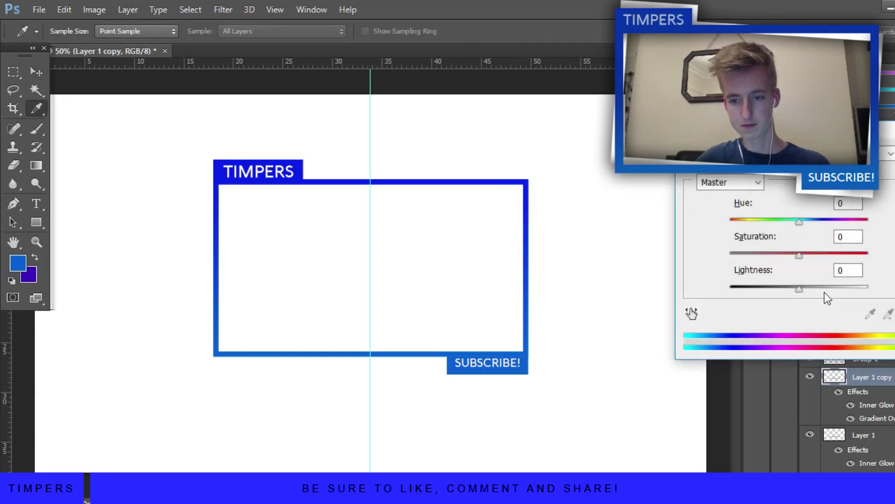
left_click_drag(810, 287, 871, 288)
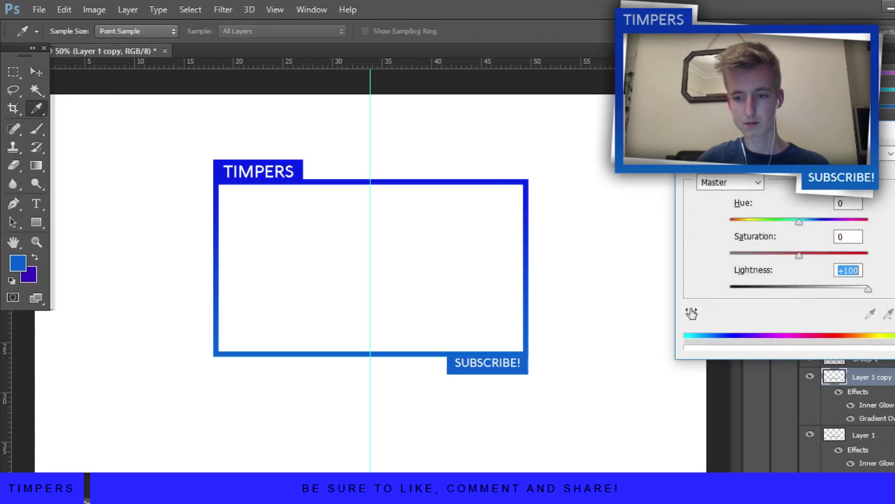
key("Return")
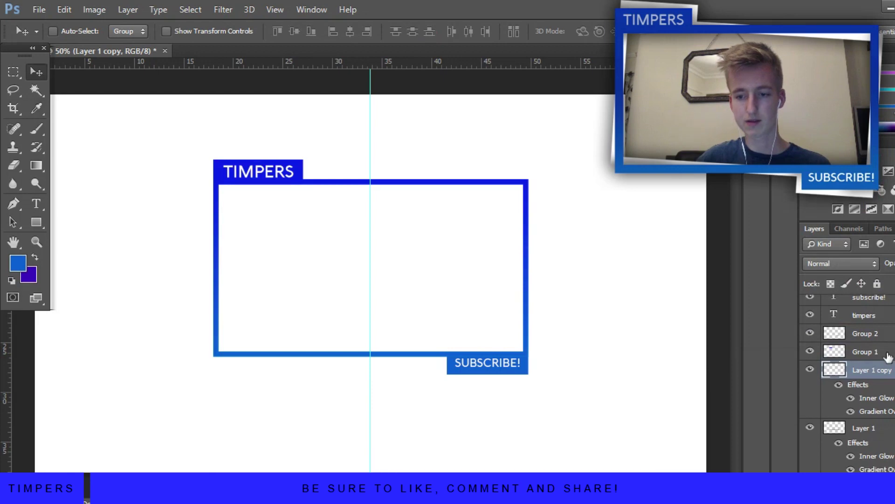
key("alt+shift+bracketleft")
Fill the Background layer with black, then select Layer 1 copy for transforming.
left_click(18, 263)
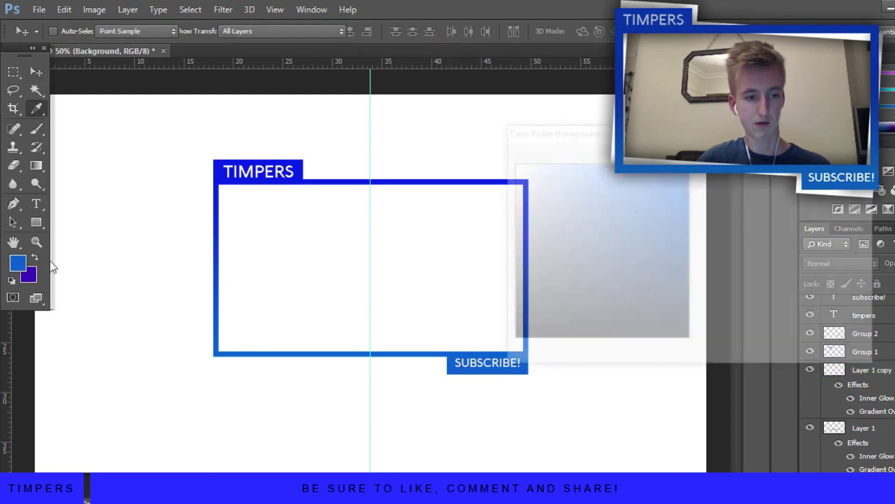
type("000000")
key("Return")
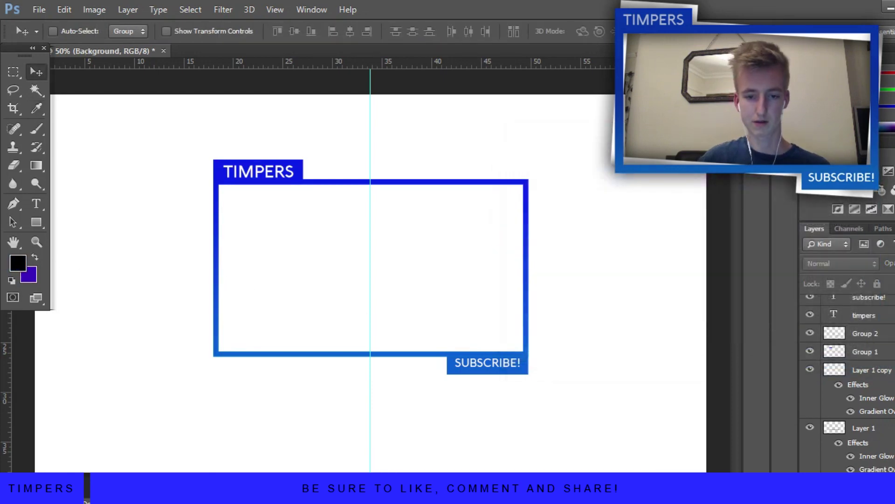
key("alt+BackSpace")
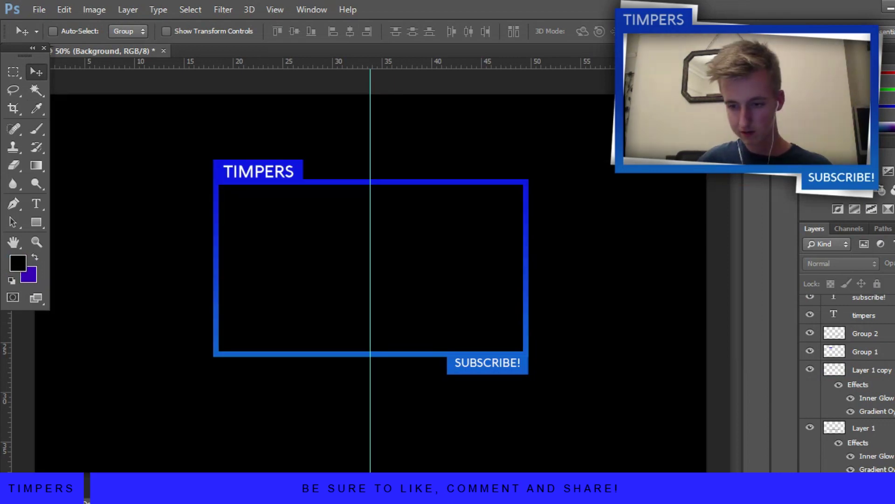
left_click(825, 376)
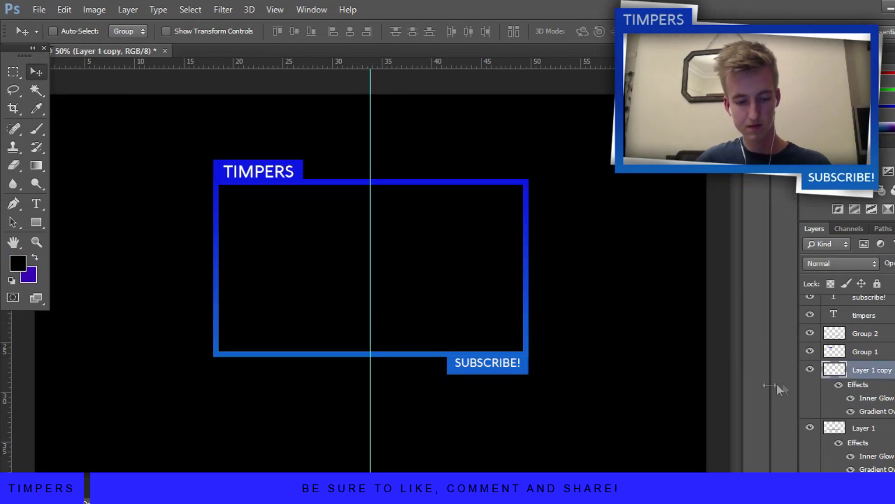
key("ctrl+t")
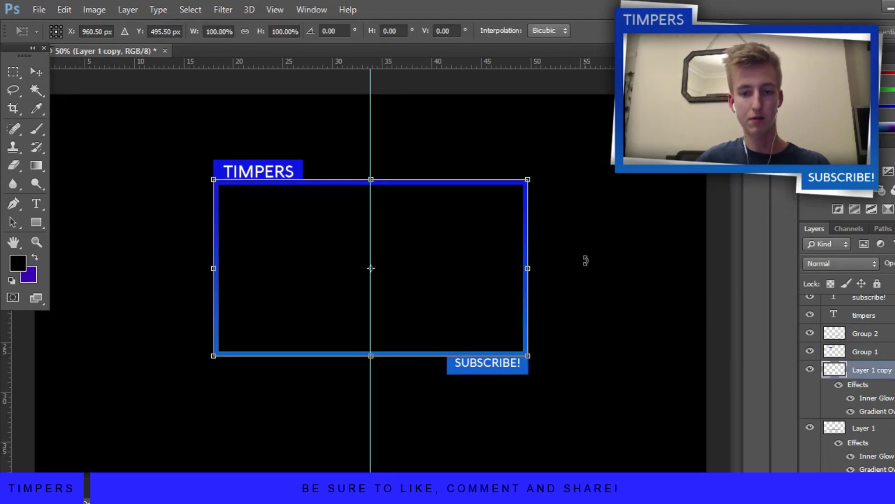
Rotate the duplicate frame about 2°, move it below Layer 1 and rasterize its layer style.
left_click_drag(585, 263, 588, 269)
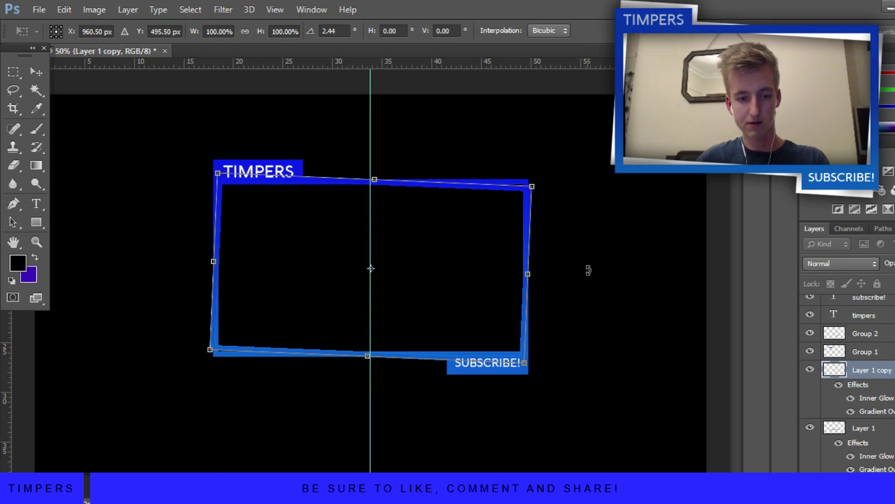
key("Return")
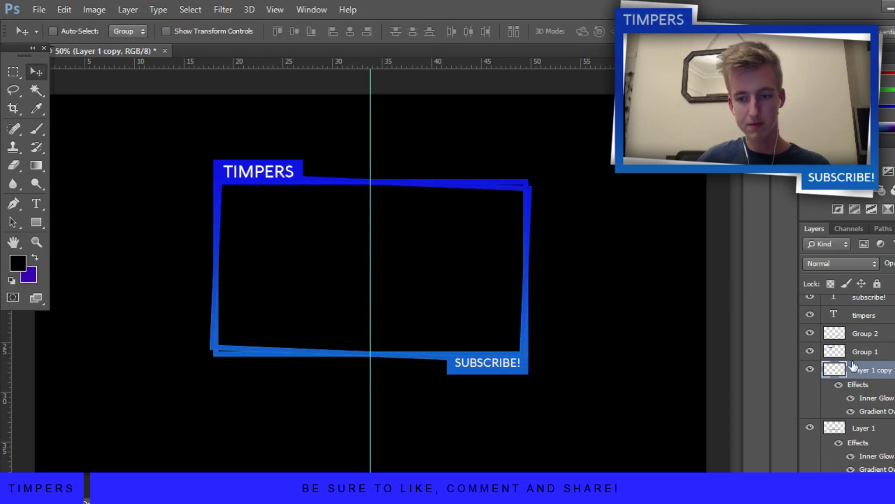
left_click_drag(868, 371, 867, 454)
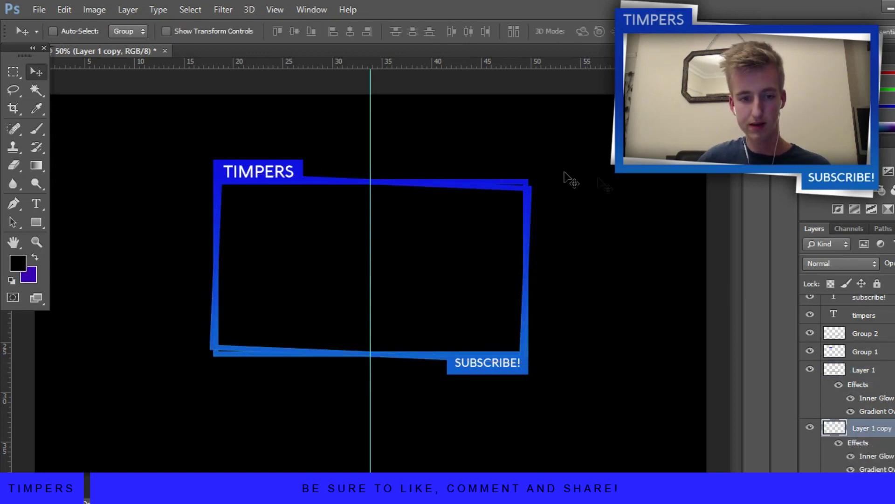
right_click(868, 427)
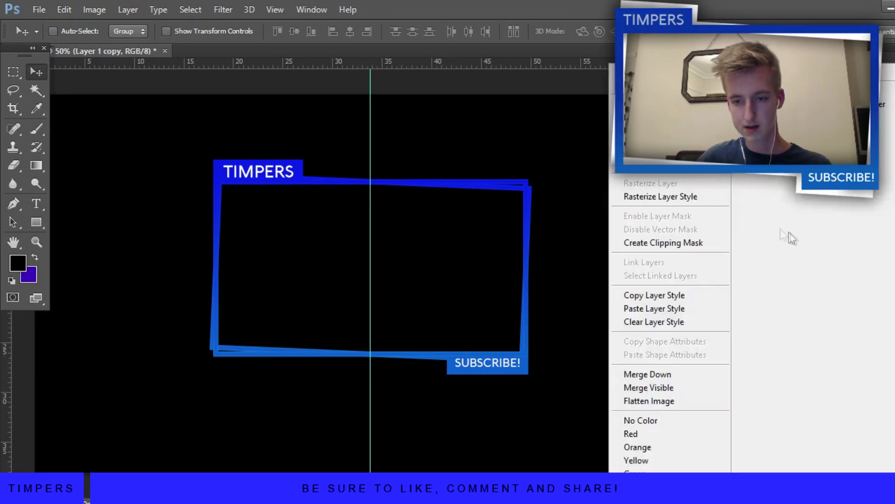
left_click(685, 202)
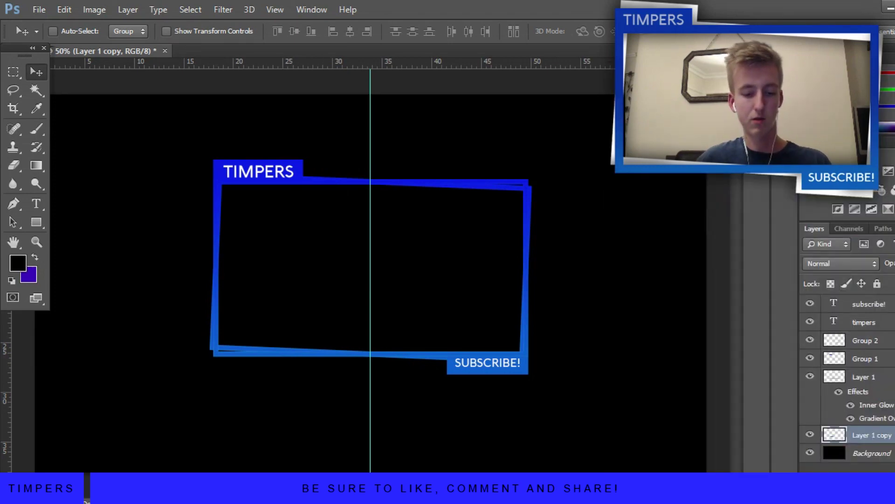
Raise the duplicate frame's lightness to +100 so it becomes white.
key("ctrl+u")
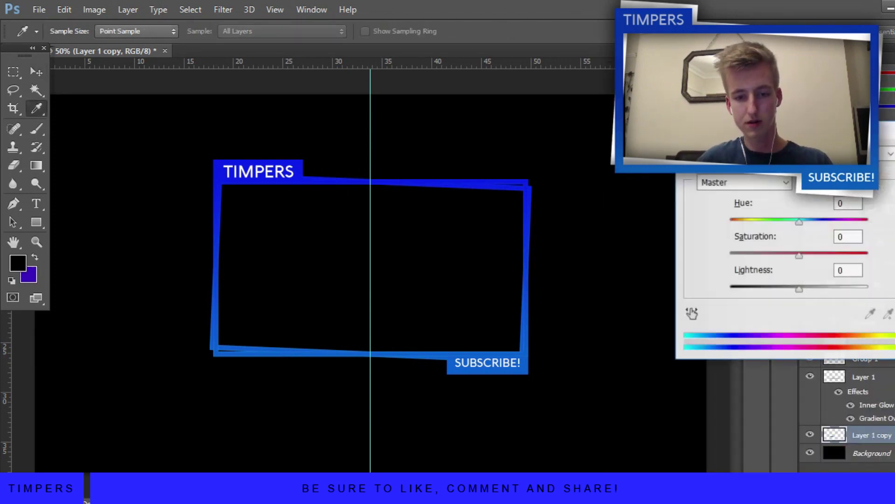
left_click_drag(799, 289, 868, 289)
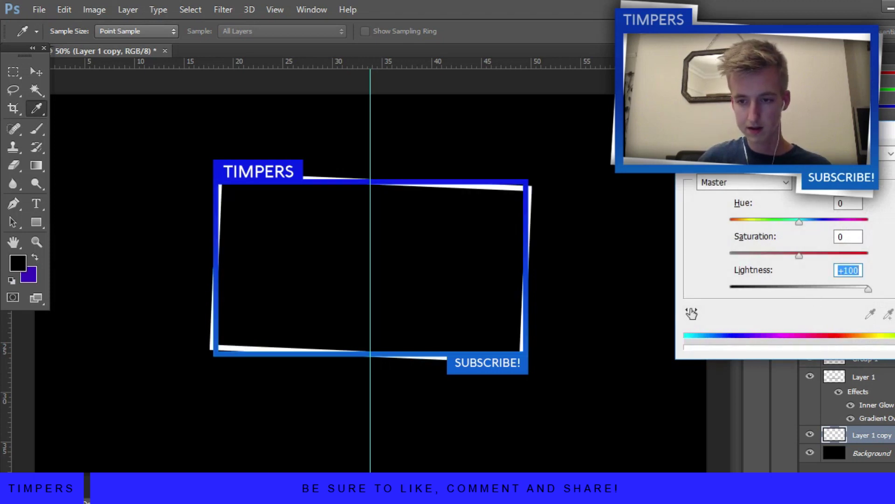
key("Return")
key("v")
Rotate the white frame about 1.2° more and add an empty Layer 2 above it.
key("ctrl+t")
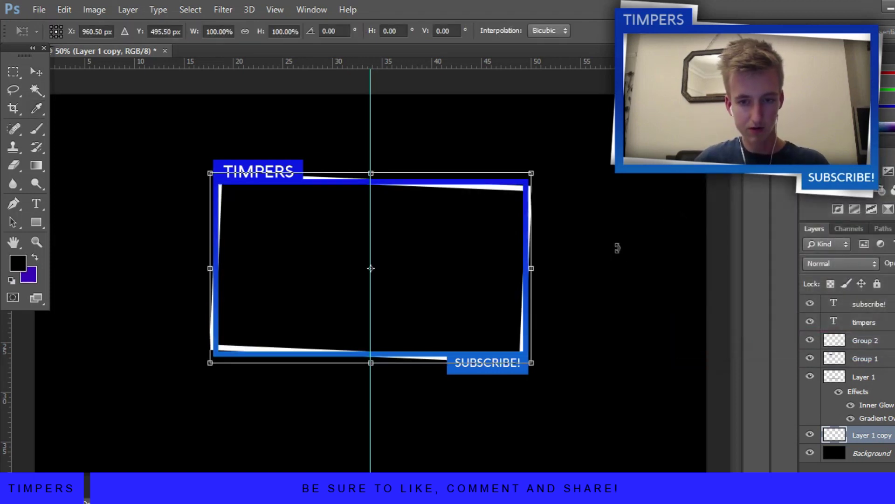
left_click_drag(617, 247, 619, 253)
key("Return")
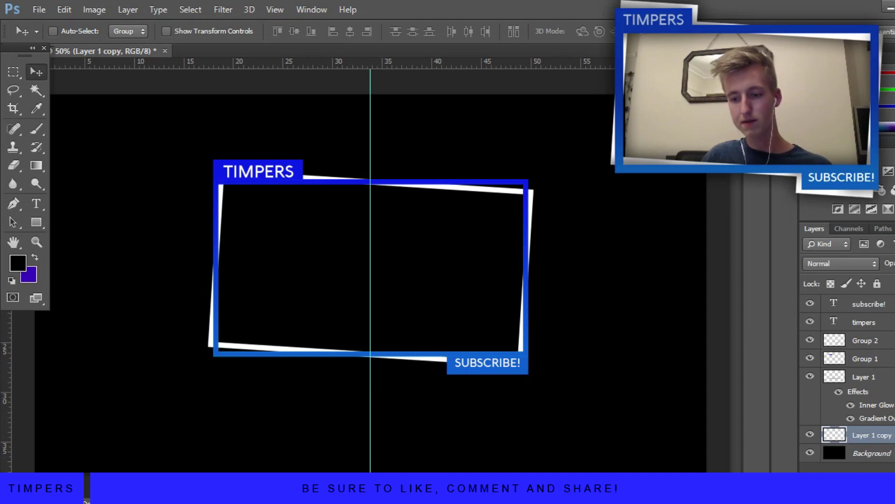
key("ctrl+shift+alt+n")
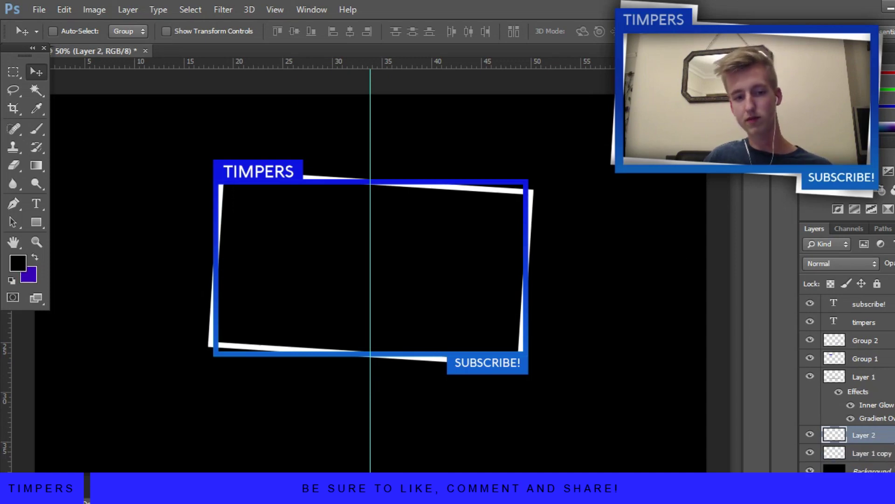
Clip Layer 2 to the white frame and pick a large soft brush.
right_click(892, 438)
left_click(670, 237)
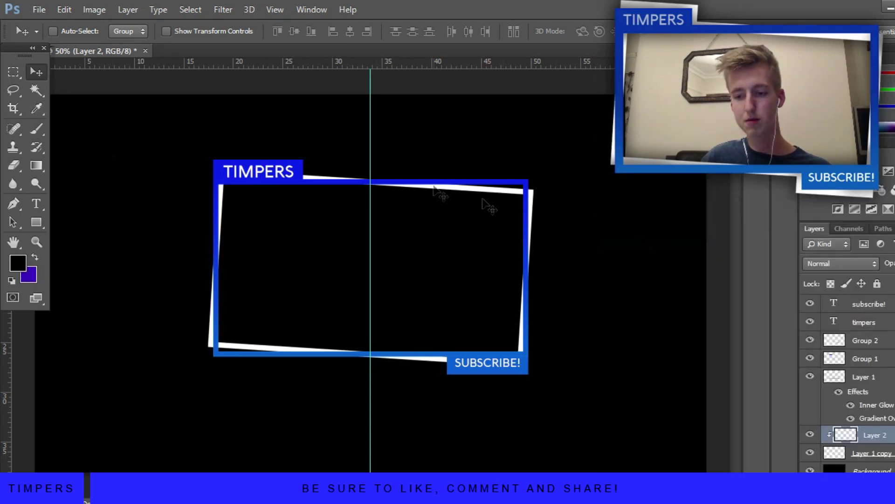
left_click(35, 128)
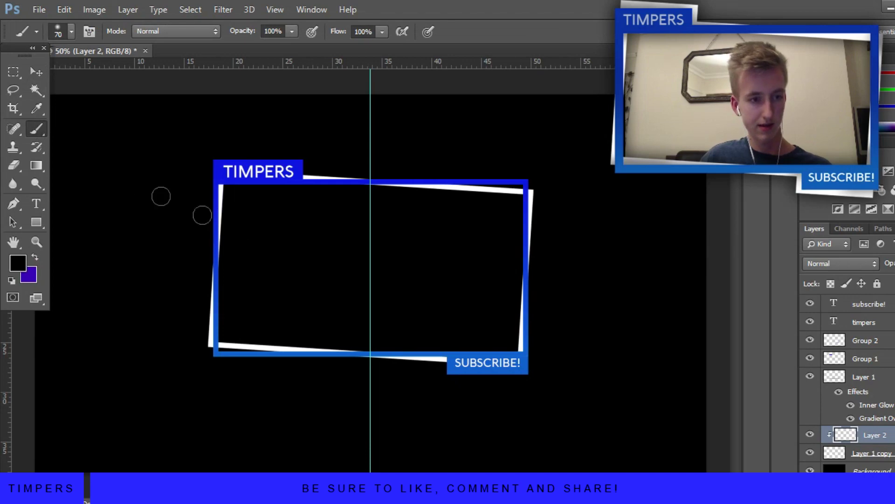
right_click(242, 229, "alt")
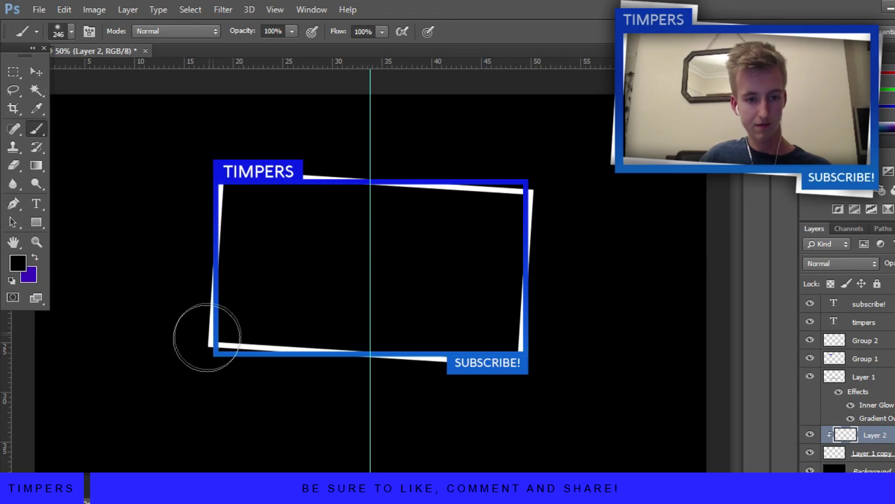
Paint soft black shading along the white frame's corners and edges and adjust its opacity.
mouse_move(206, 330)
left_mouse_down()
mouse_move(269, 379)
mouse_move(350, 184)
left_mouse_up()
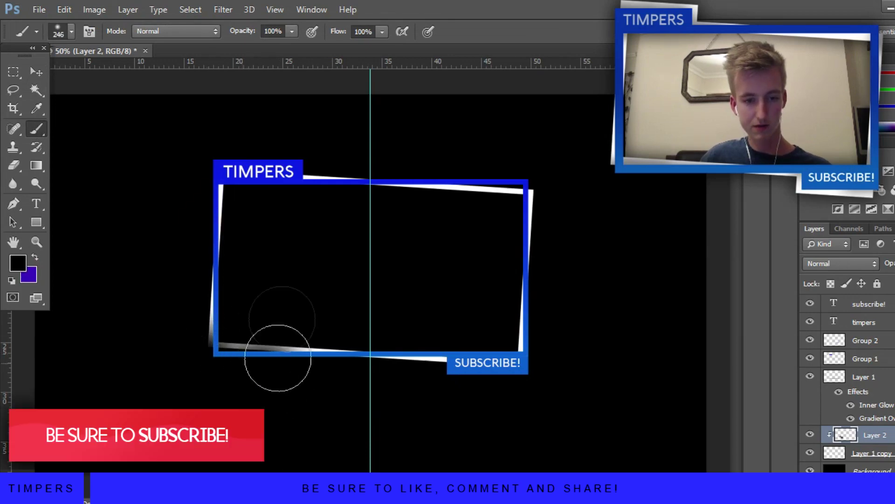
left_click_drag(540, 272, 418, 250)
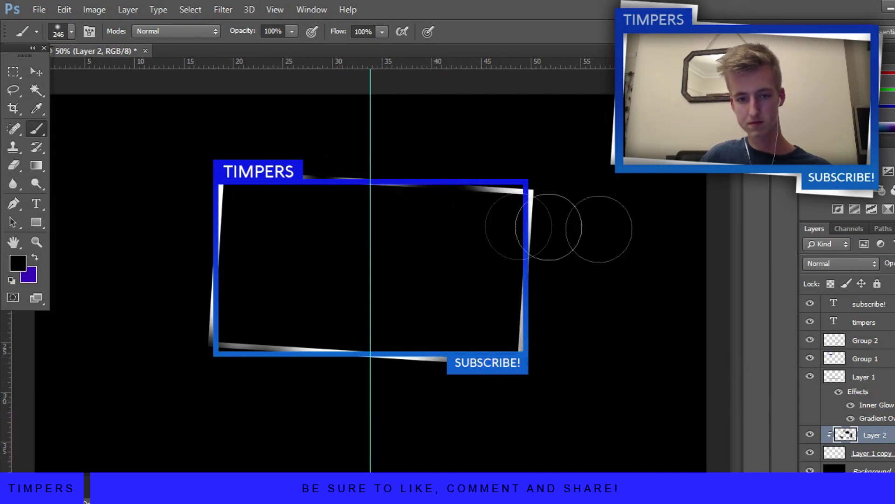
left_click(894, 263)
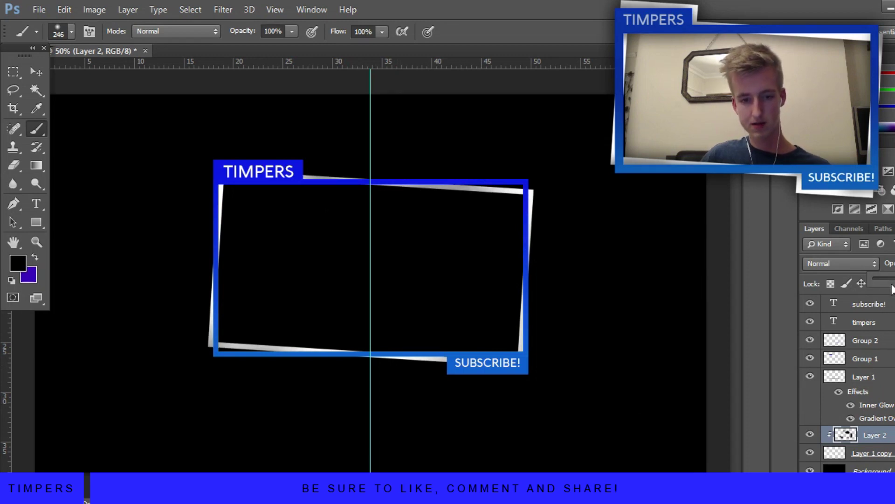
left_click(889, 454)
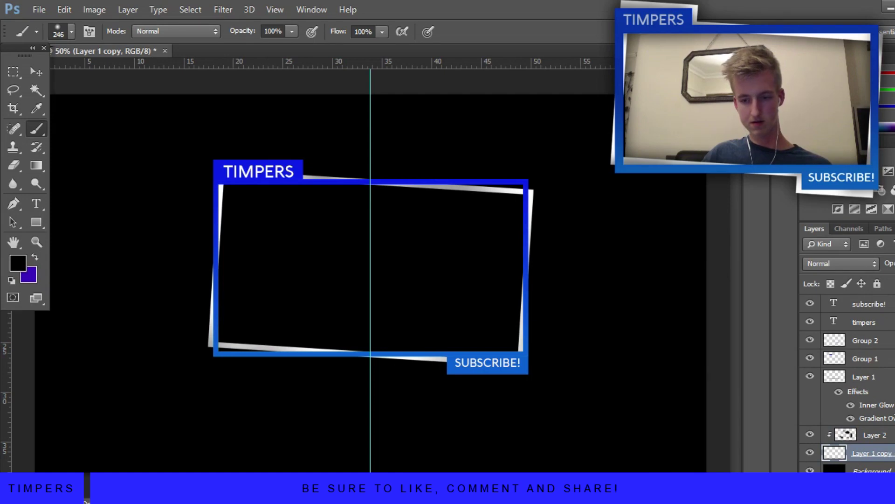
Merge all overlay layers above Background into one subscribe! layer.
left_click(876, 304, "shift")
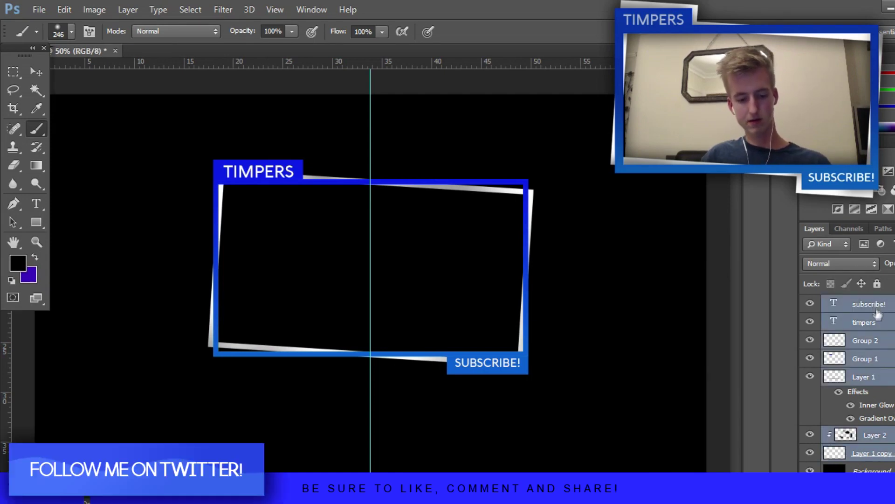
key("ctrl+e")
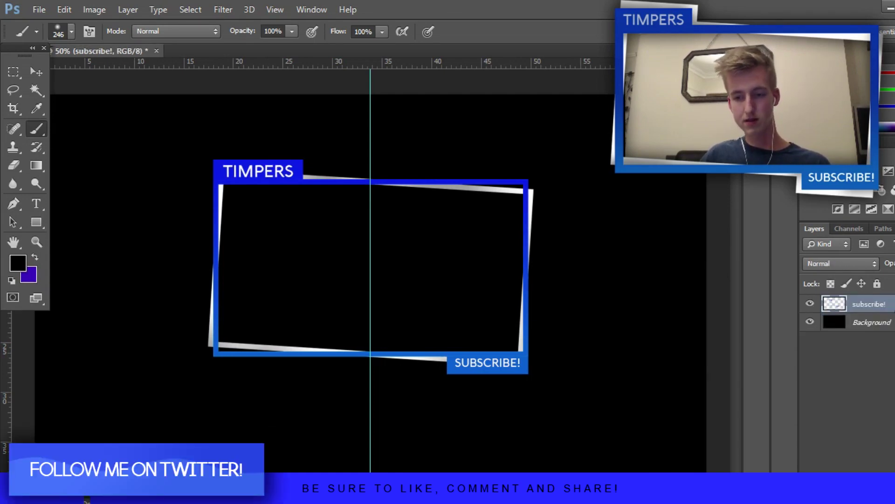
key("ctrl+u")
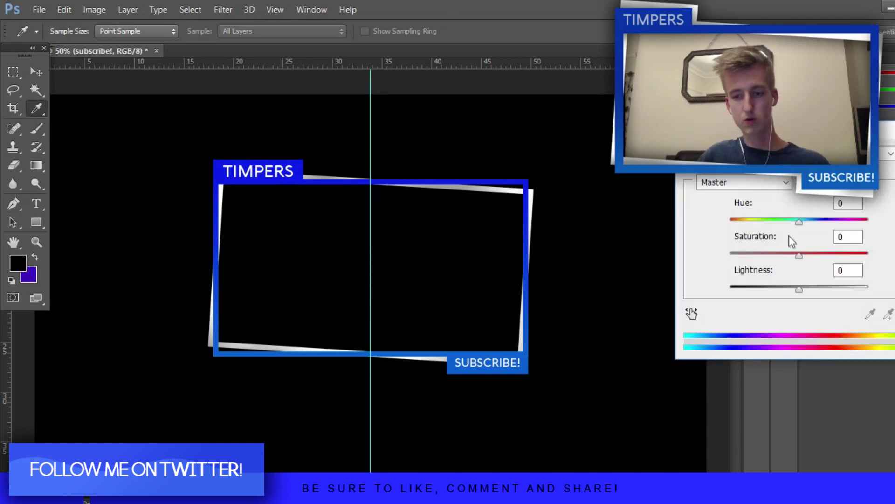
Try other hues in Hue/Saturation, then return the artwork to blue and close.
left_click_drag(800, 223, 742, 227)
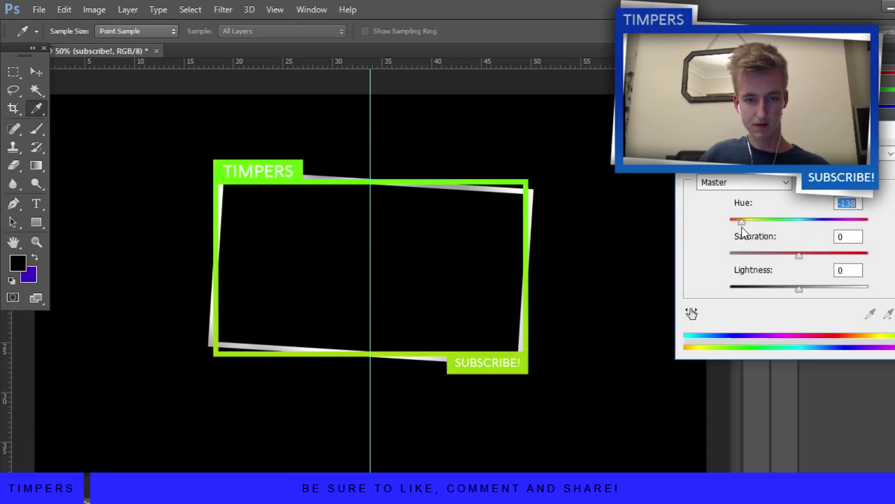
left_click_drag(743, 228, 797, 232)
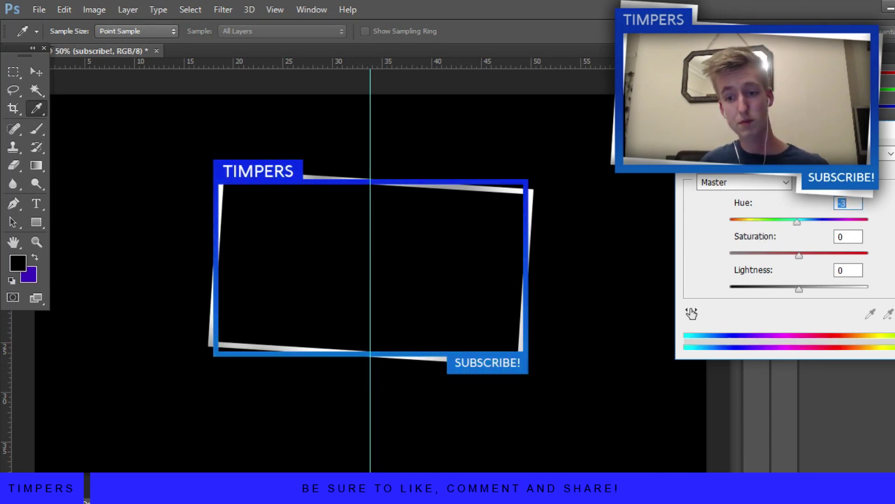
key("Return")
key("b")
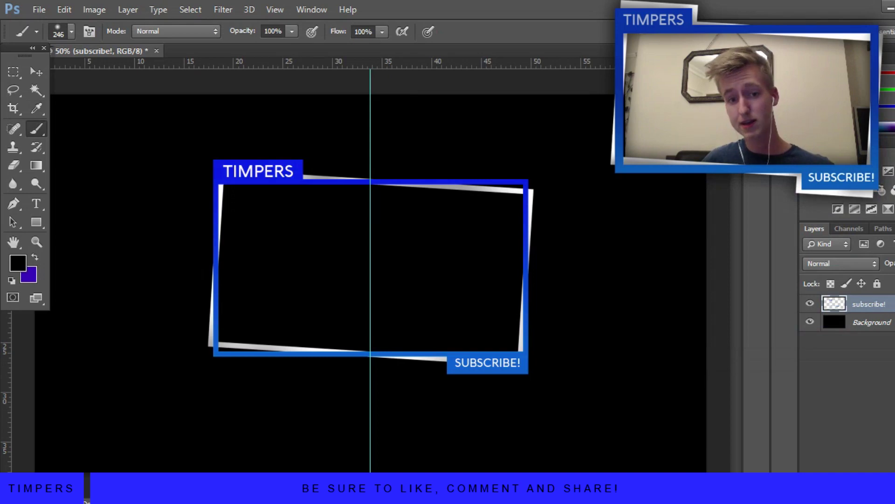